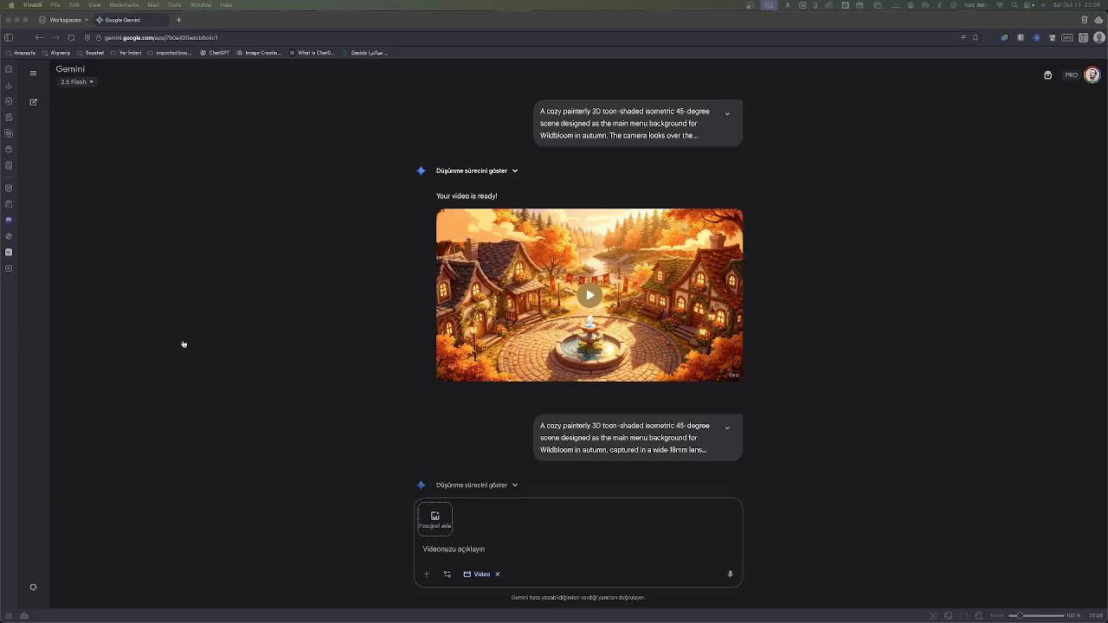
Switch to Chrome, leave the character model preview in Tencent Hunyuan 3D and open the site's AI Creation page
key("super+Tab")
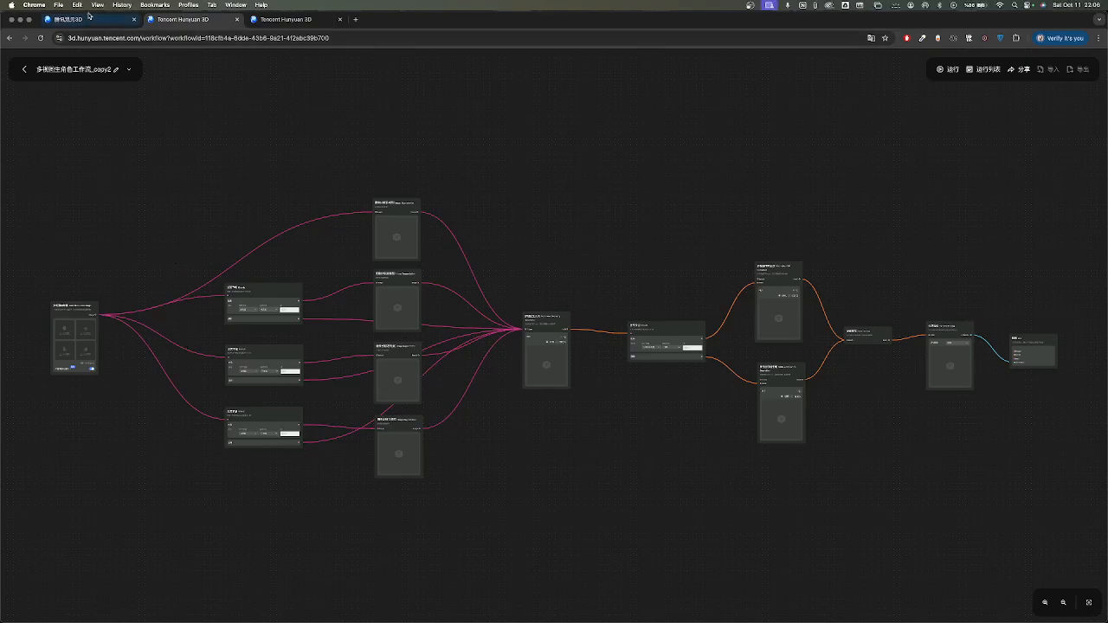
left_click(281, 23)
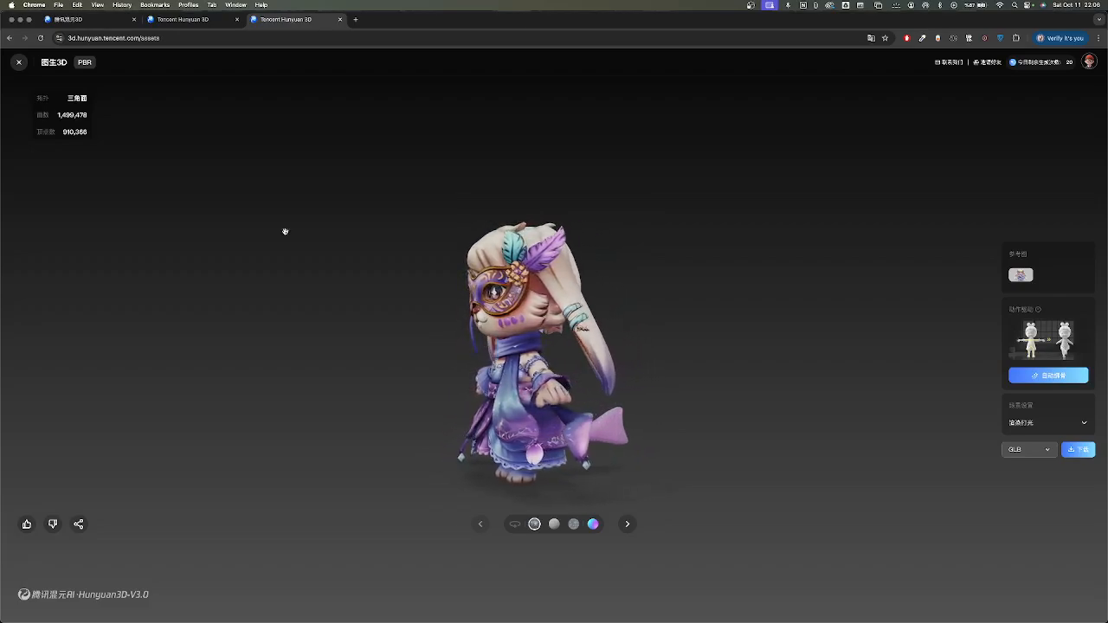
left_click(19, 64)
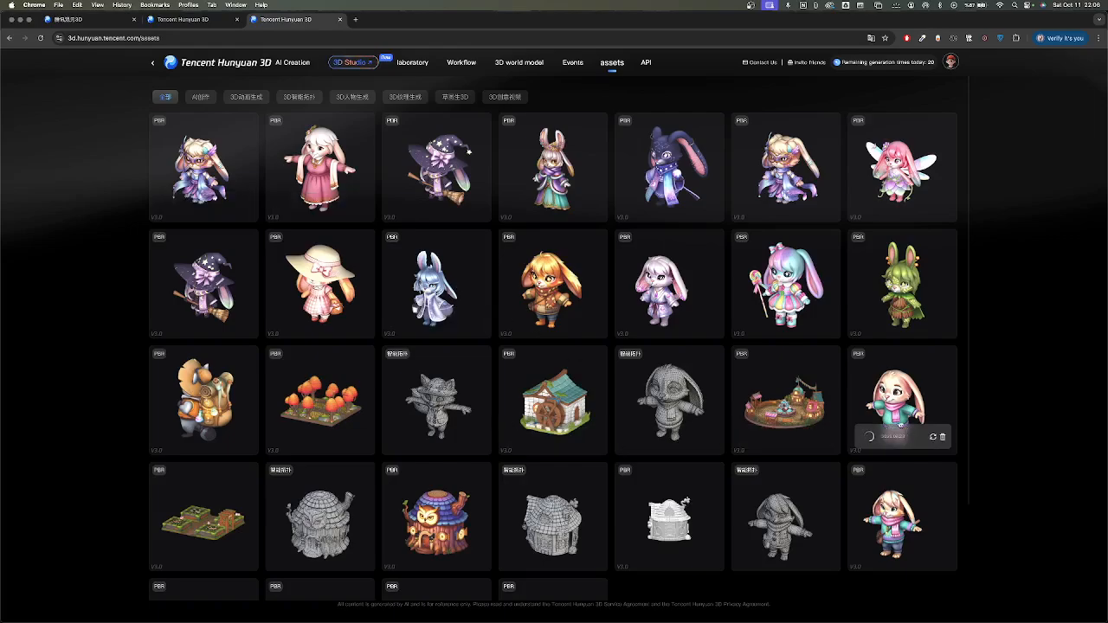
left_click(154, 66)
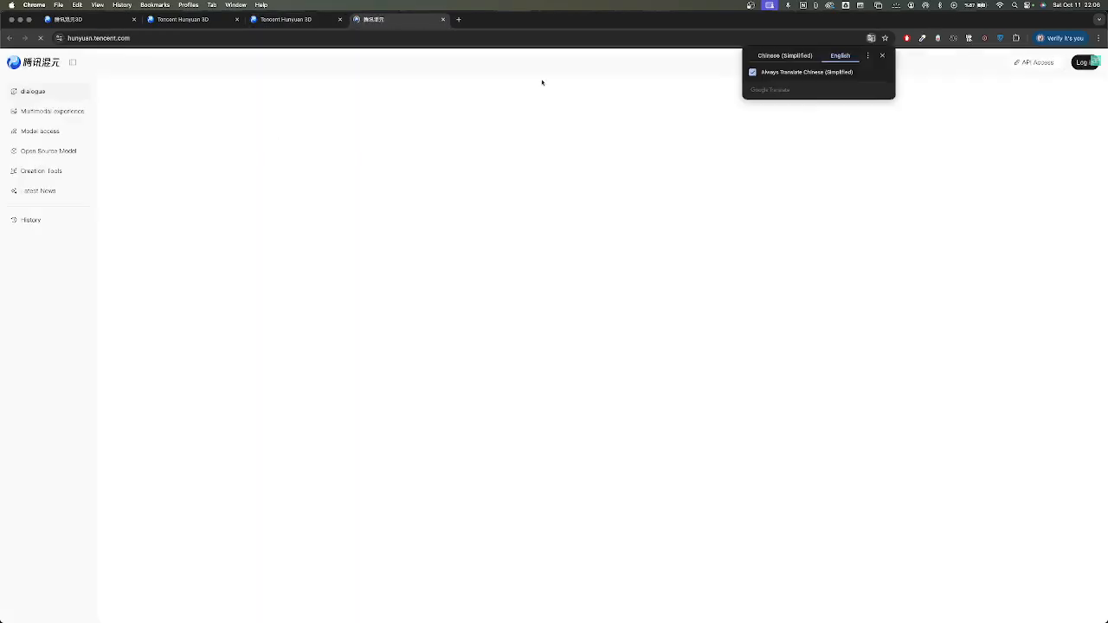
left_click(443, 19)
left_click(208, 64)
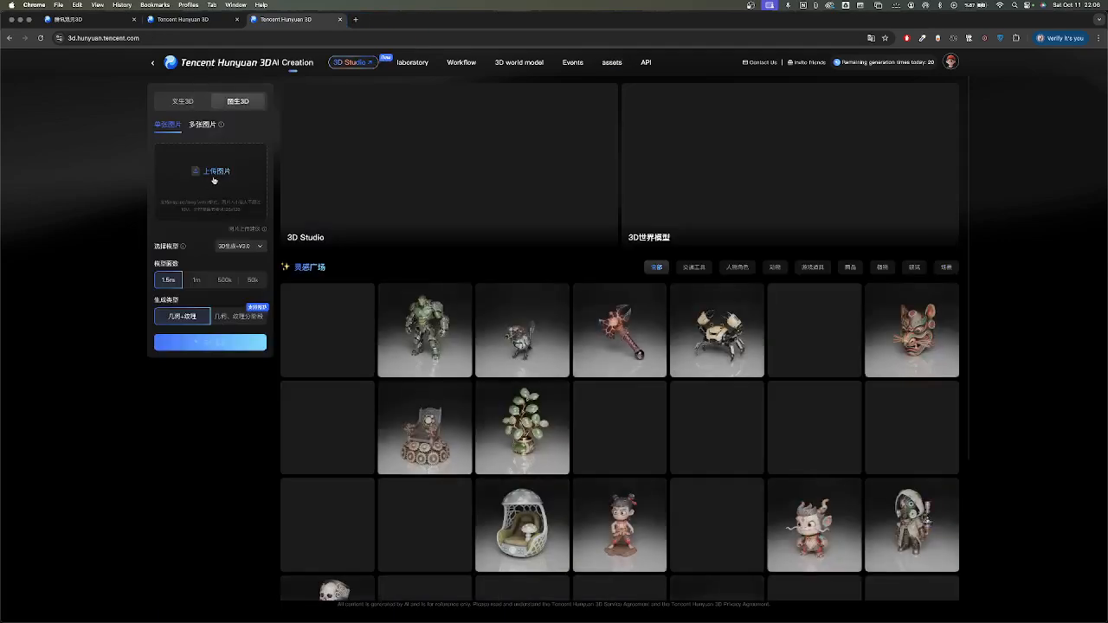
Translate the AI Creation page from Simplified Chinese to English
left_click(871, 38)
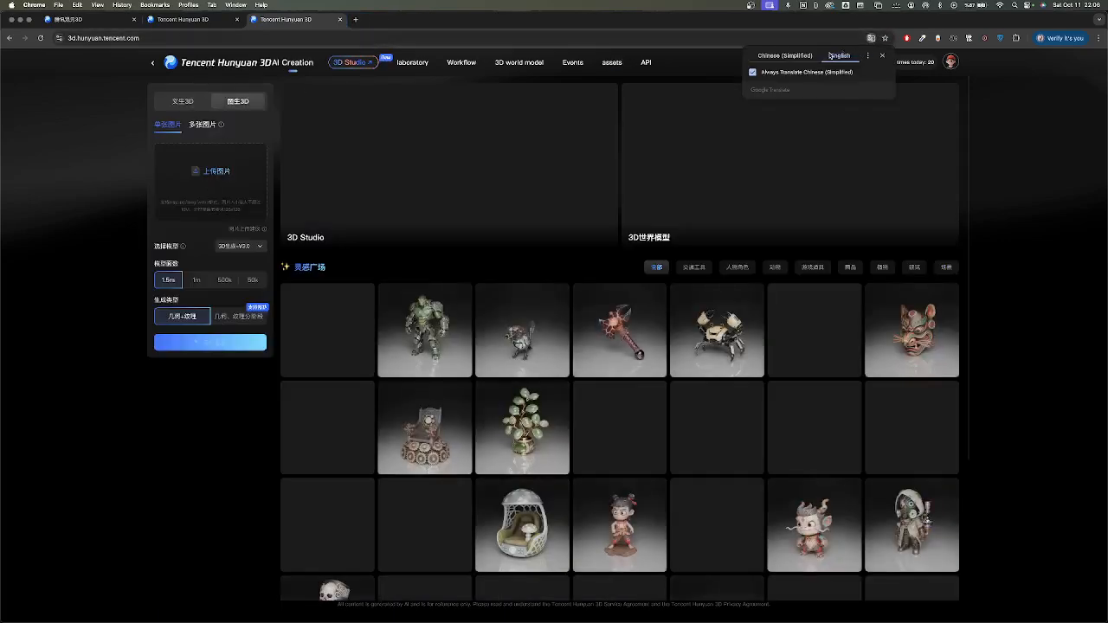
left_click(784, 55)
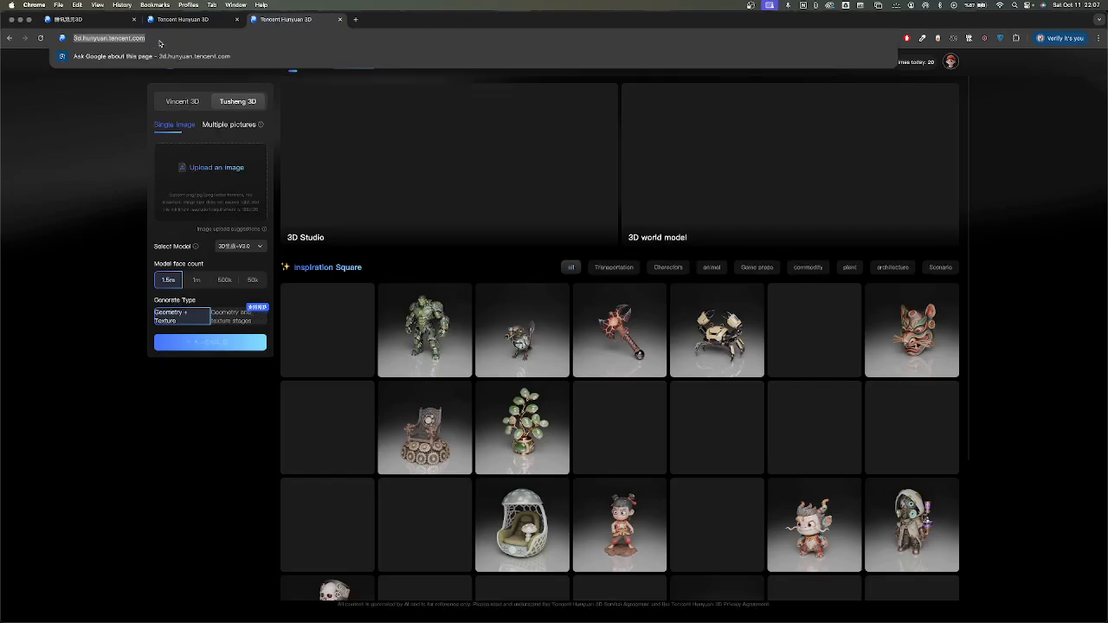
left_click(211, 168)
left_click(665, 401)
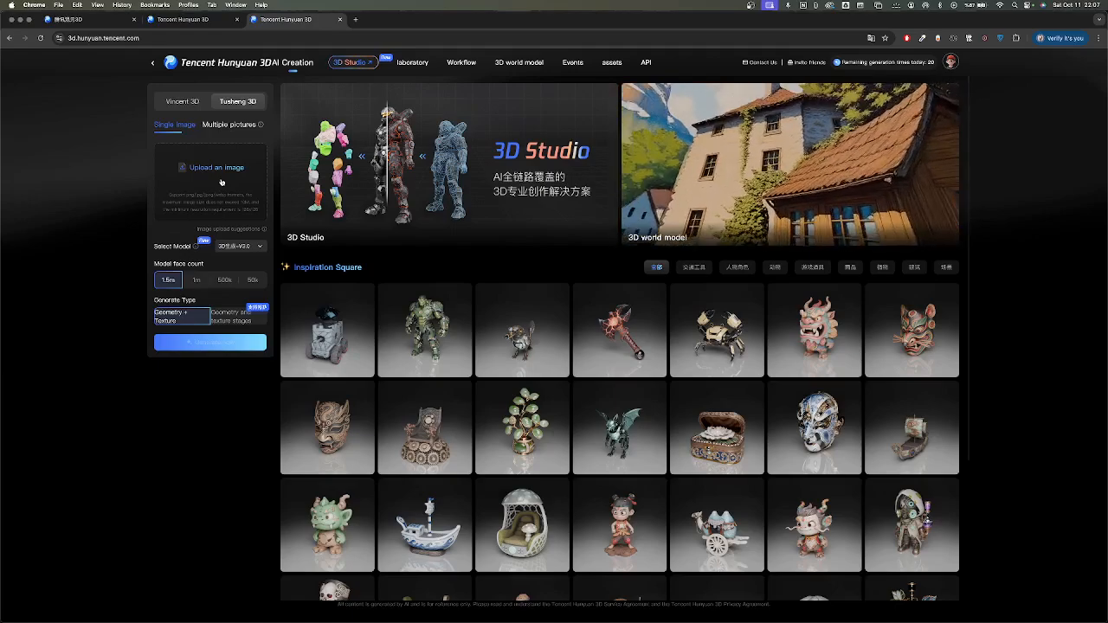
Look over the multi-view character workflow's node graph and return to the AI Creation page
left_click(195, 19)
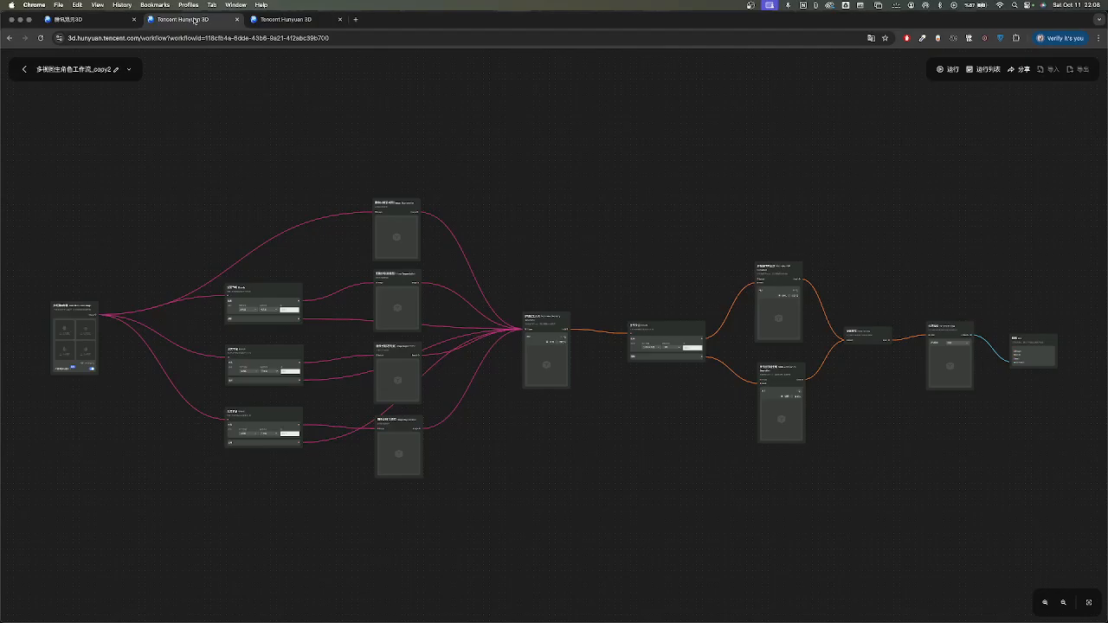
left_click_drag(187, 214, 272, 202)
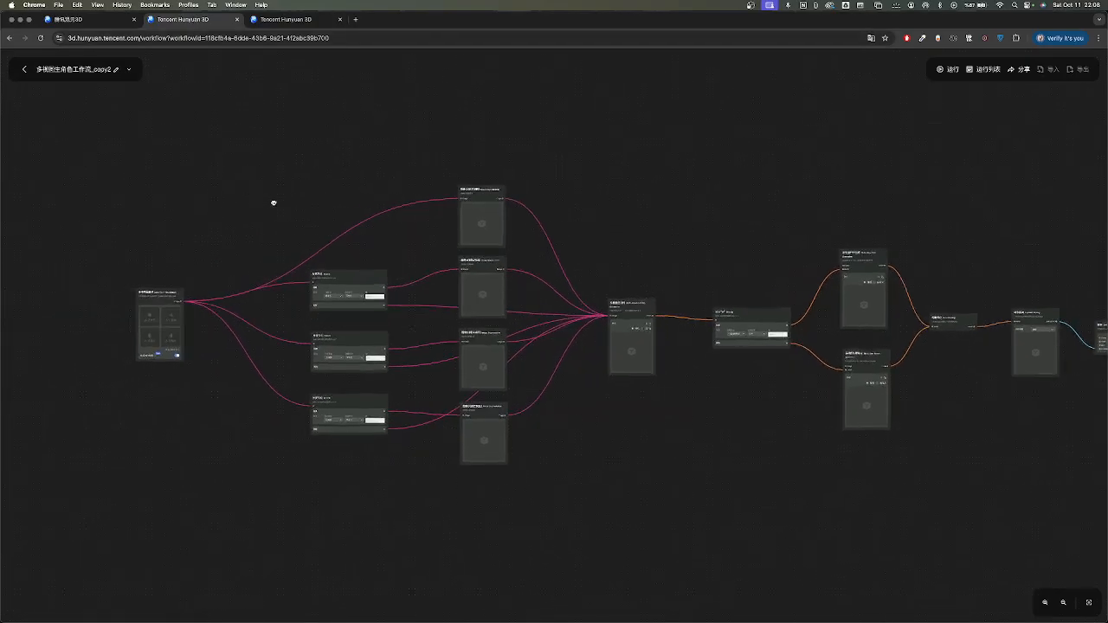
left_click(285, 21)
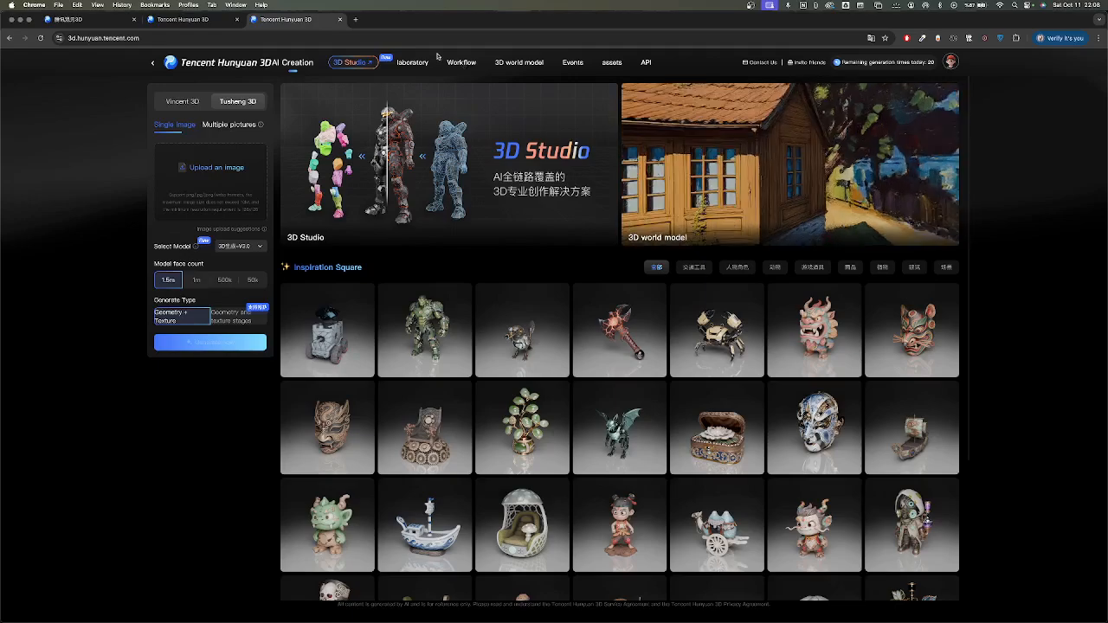
left_click_drag(437, 56, 487, 77)
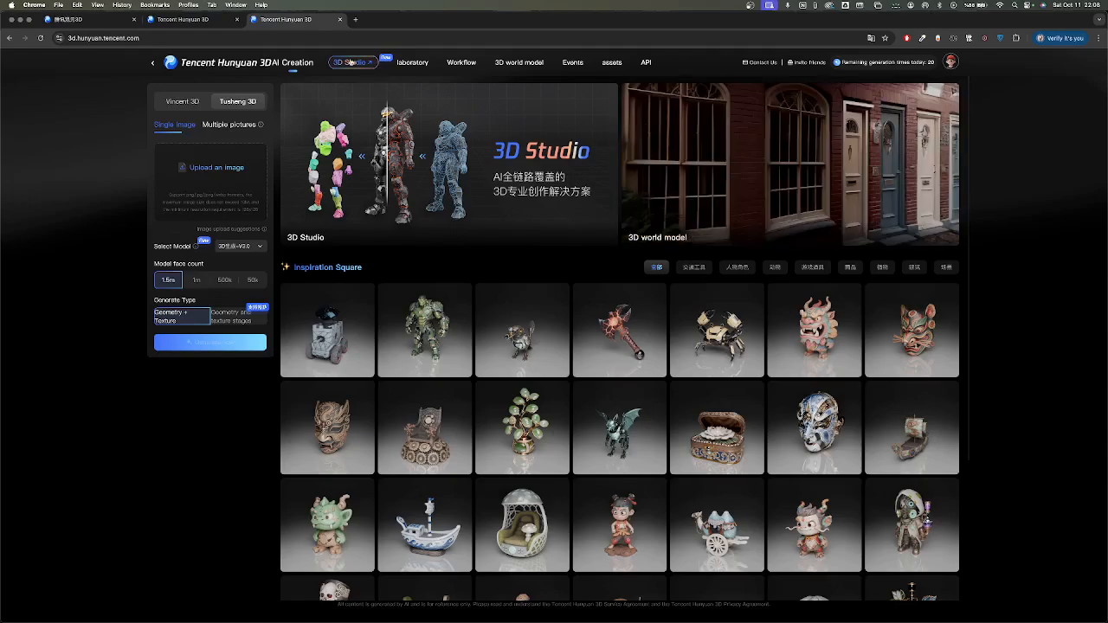
Open hunyuan-3d.com in a new tab and follow Get Started to view the tencent/hunyuan3d-2 playground
left_click(355, 19)
type("hunyua")
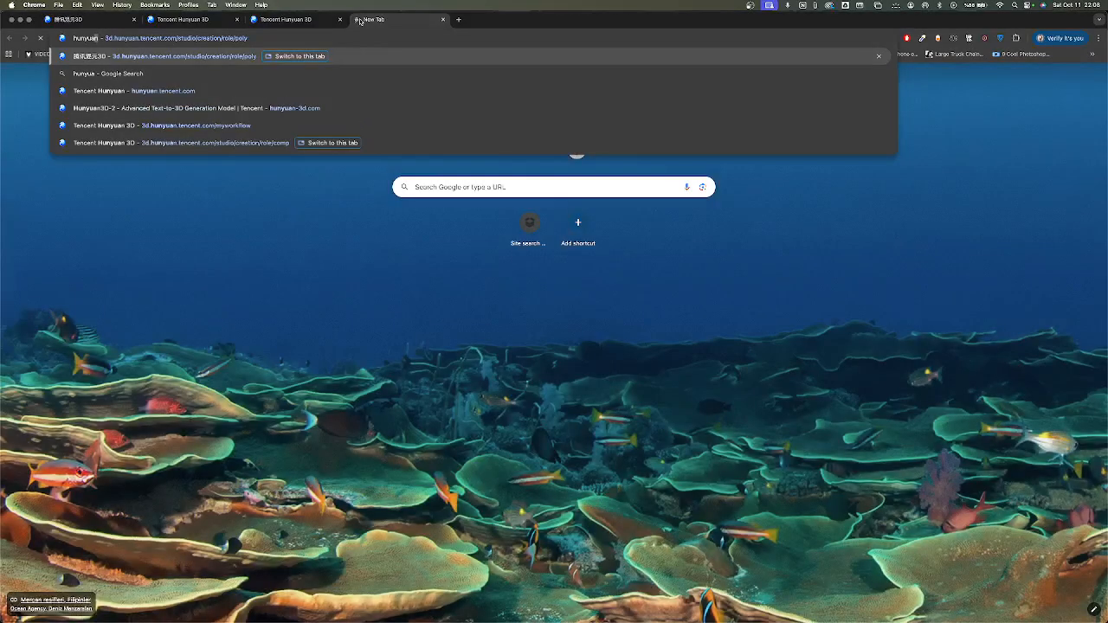
key("Return")
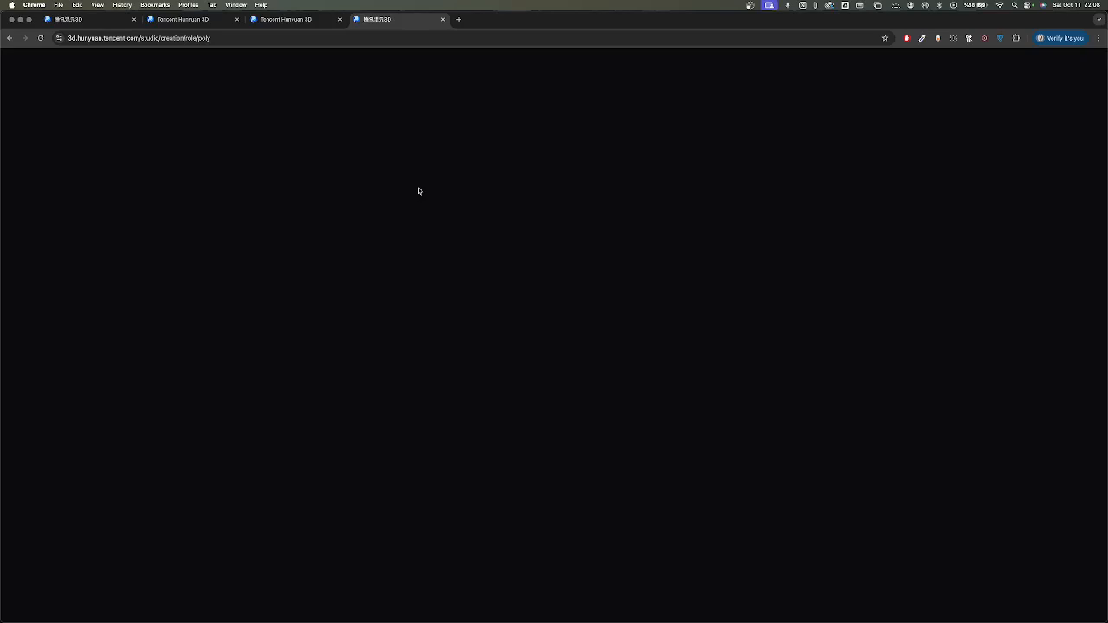
left_click(258, 40)
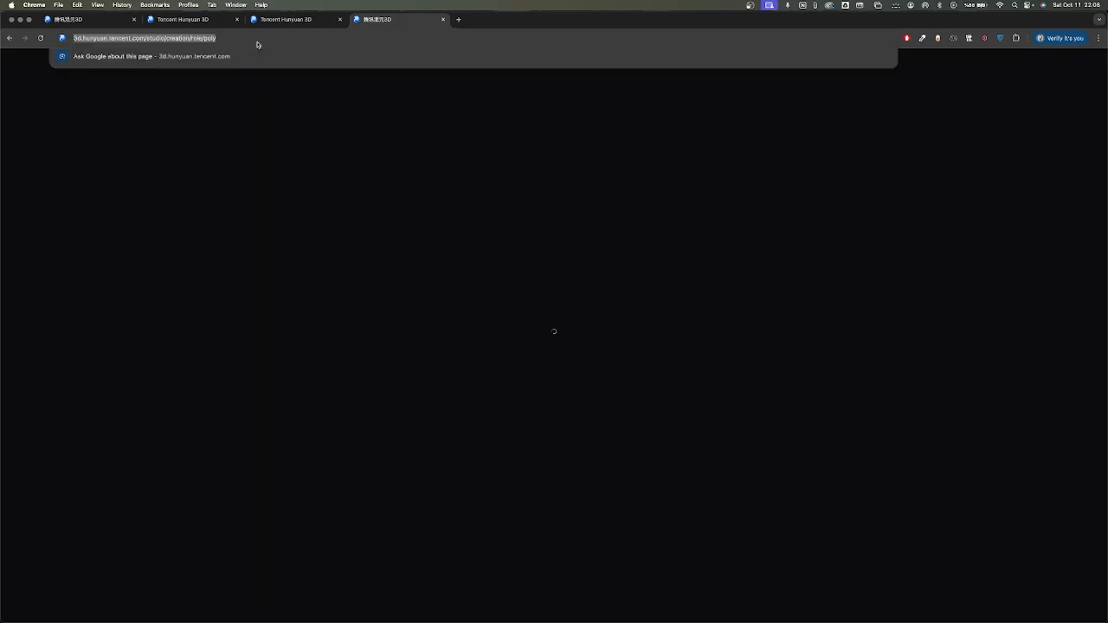
type("hunyuan")
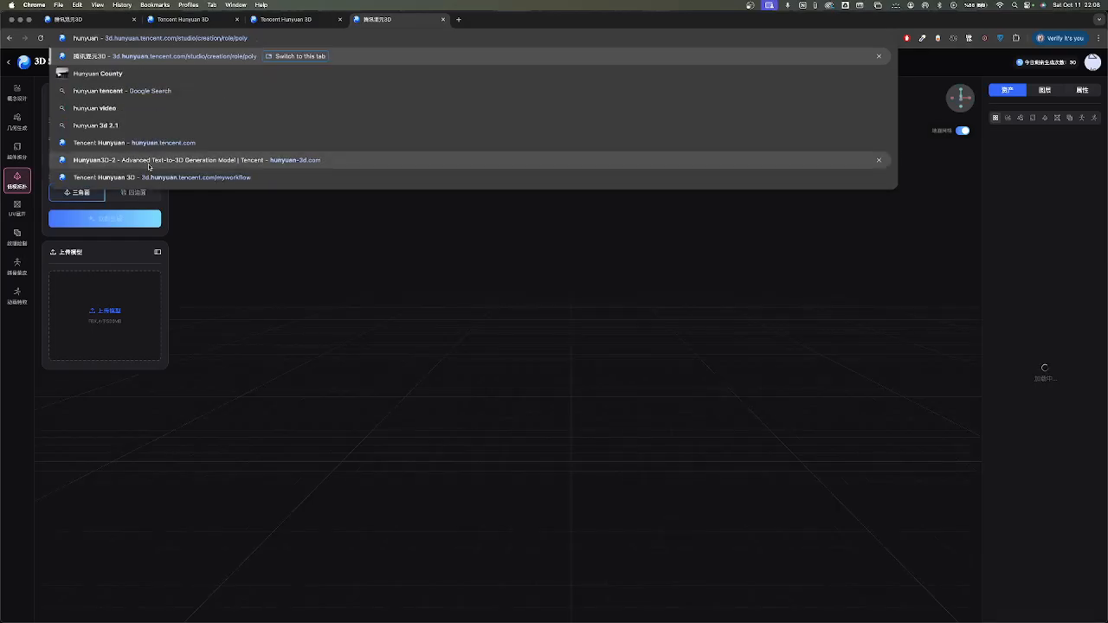
left_click(149, 163)
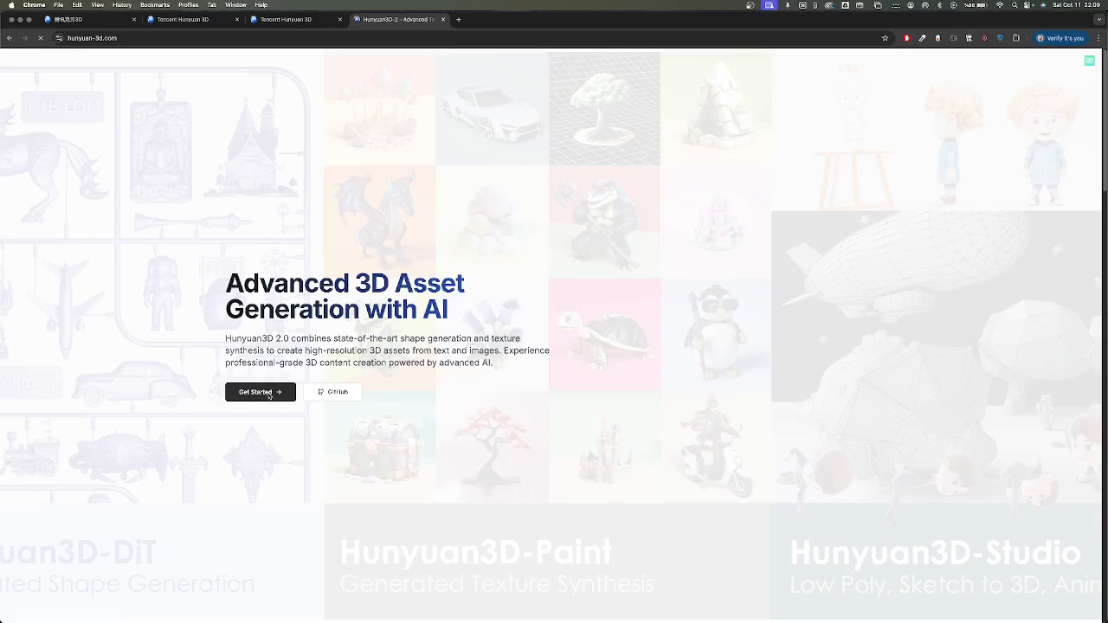
left_click(269, 394)
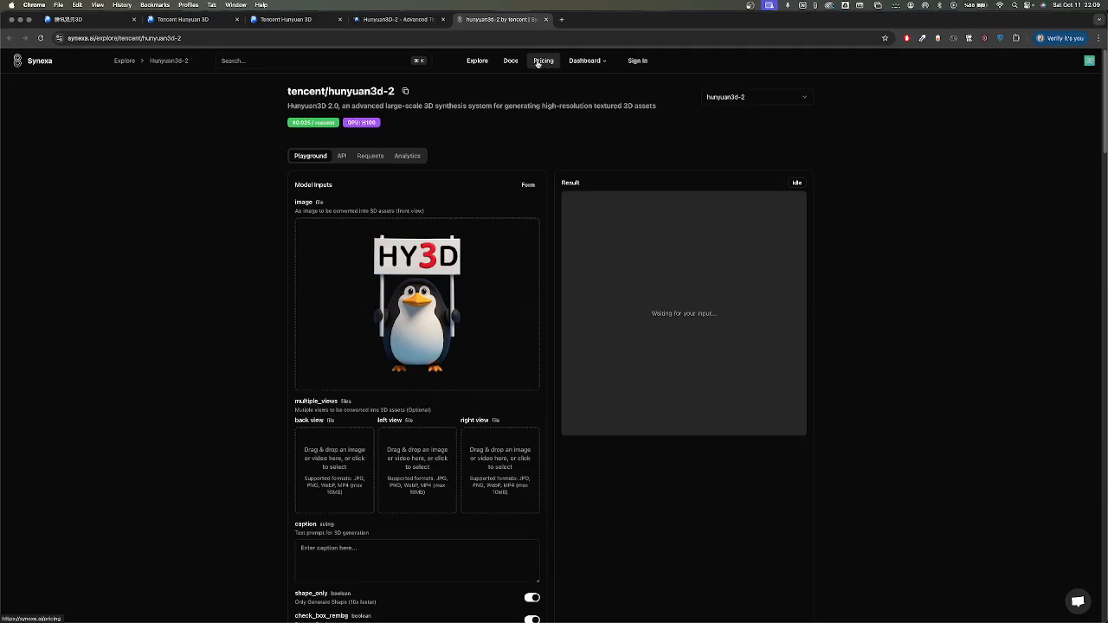
mouse_move(592, 66)
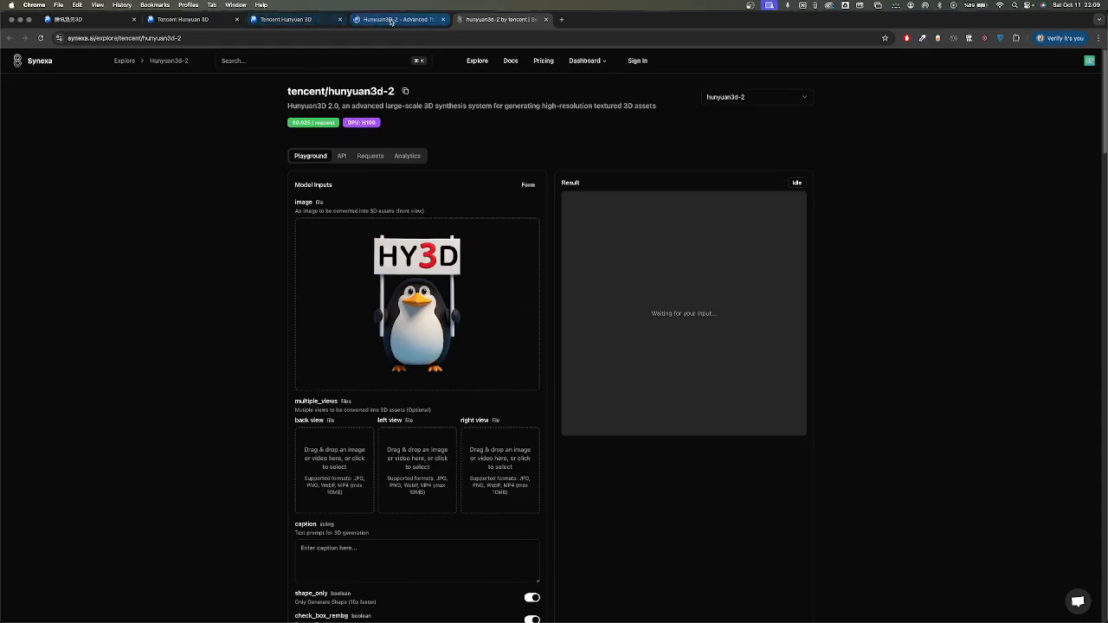
Examine the Load Multi-views Image node and its connected Branch nodes in the multi-view character workflow
left_click(314, 20)
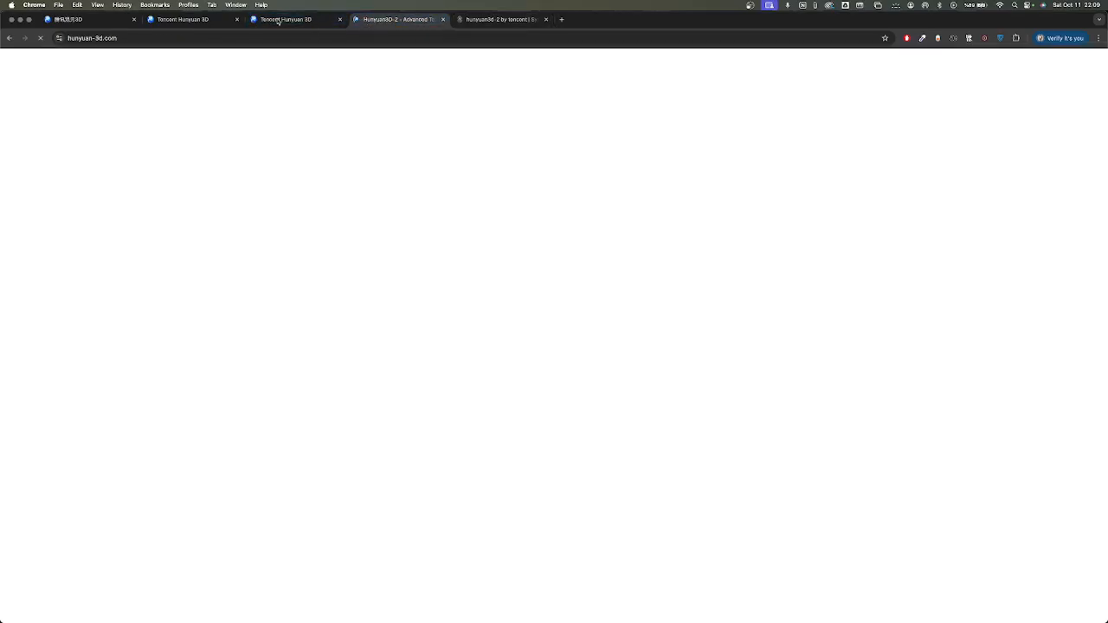
left_click(194, 19)
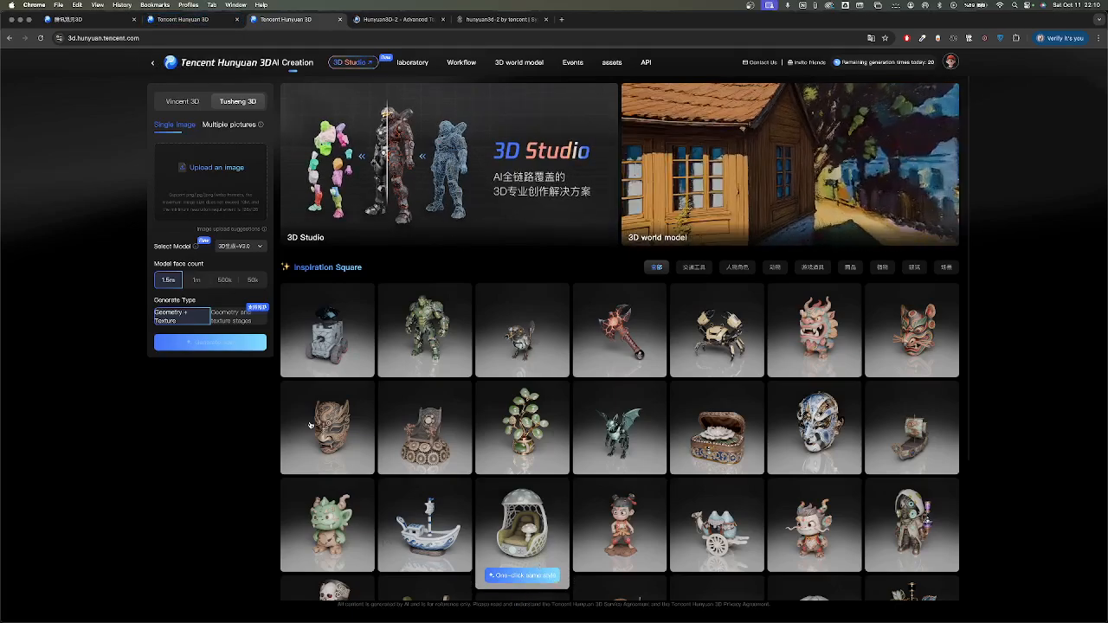
left_click(181, 19)
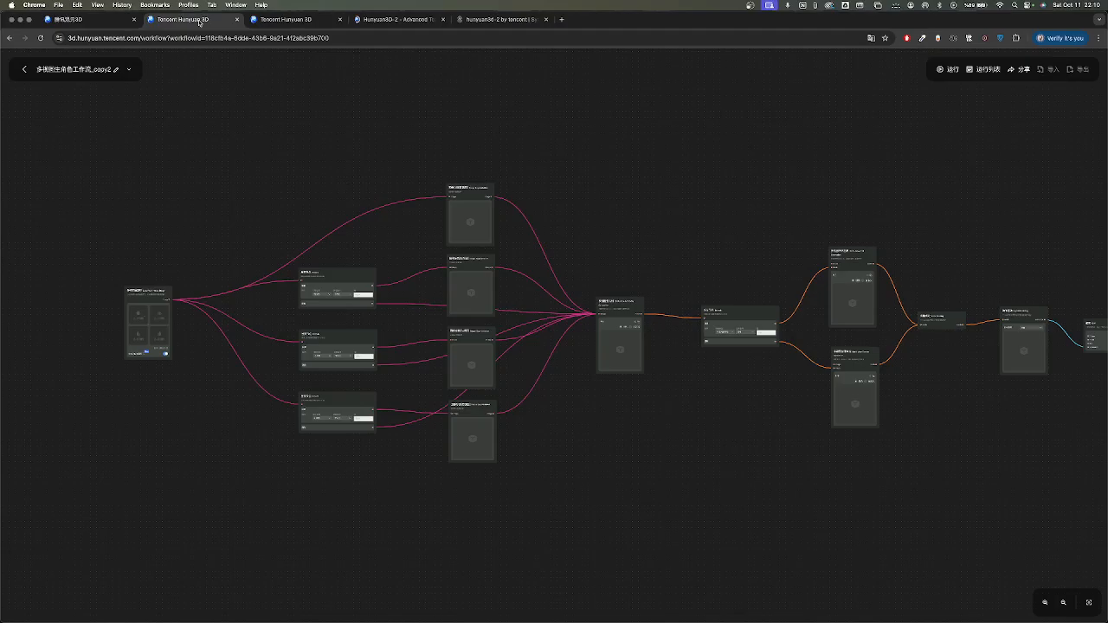
left_click_drag(176, 328, 364, 344)
scroll(232, 357, "up", 2)
scroll(232, 358, "up", 8)
scroll(364, 344, "down", 2)
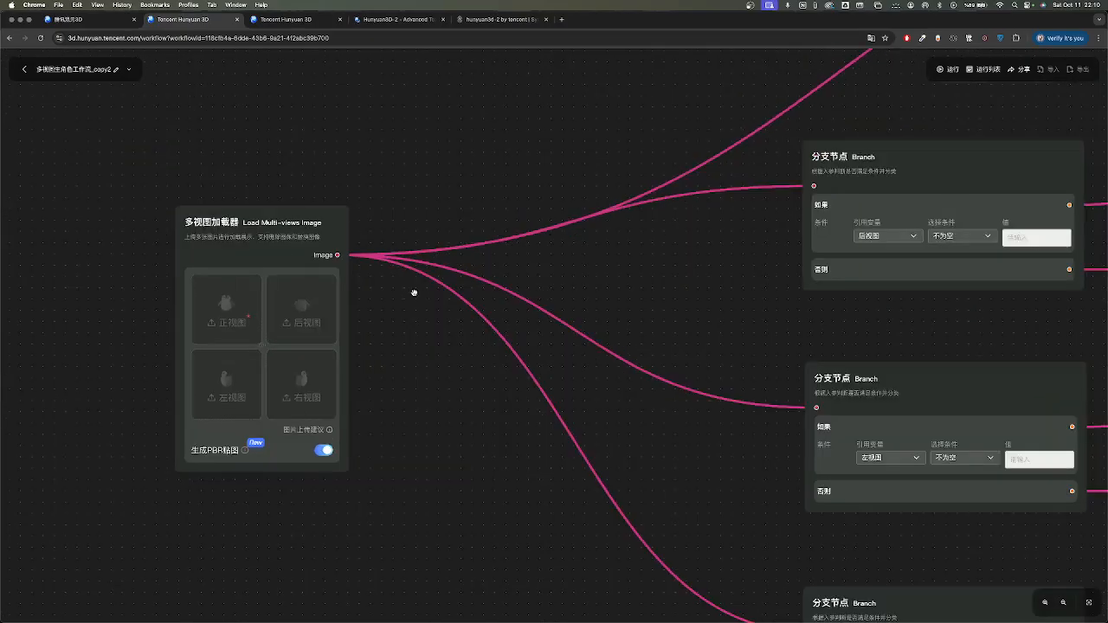
left_click_drag(462, 277, 387, 312)
scroll(177, 367, "down", 2)
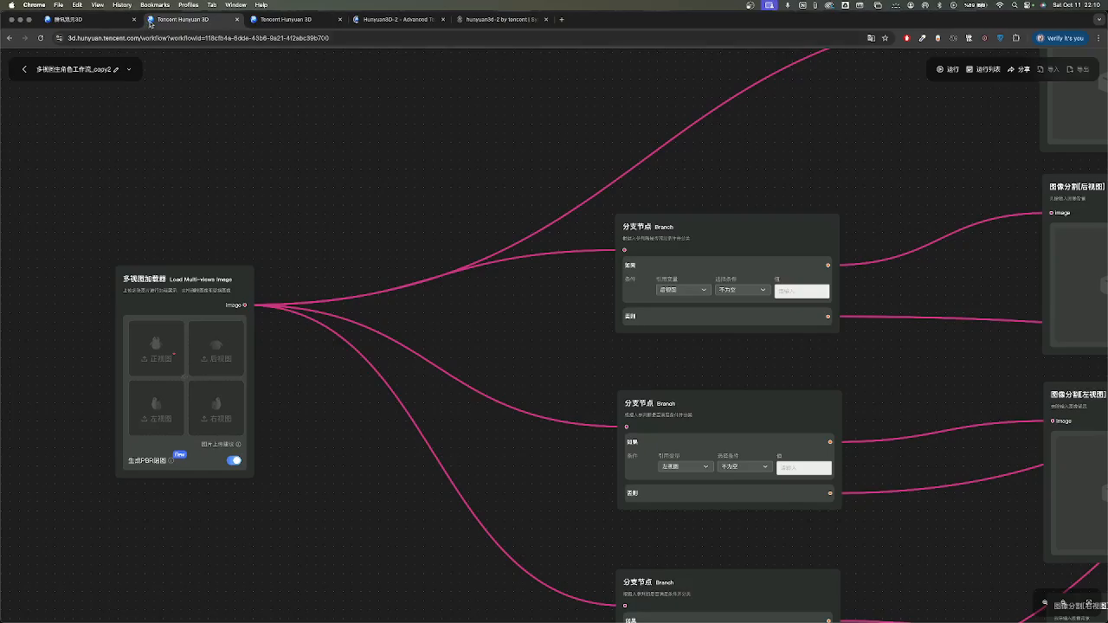
Open Hunyuan 3D's Workflow page and translate it to English
left_click(286, 19)
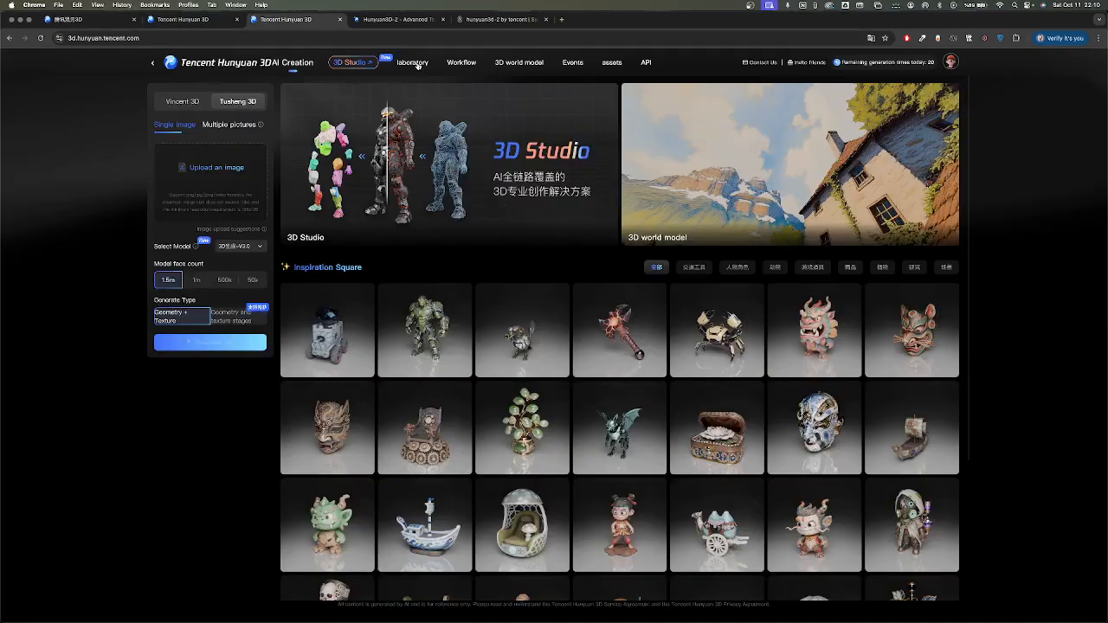
left_click(461, 62)
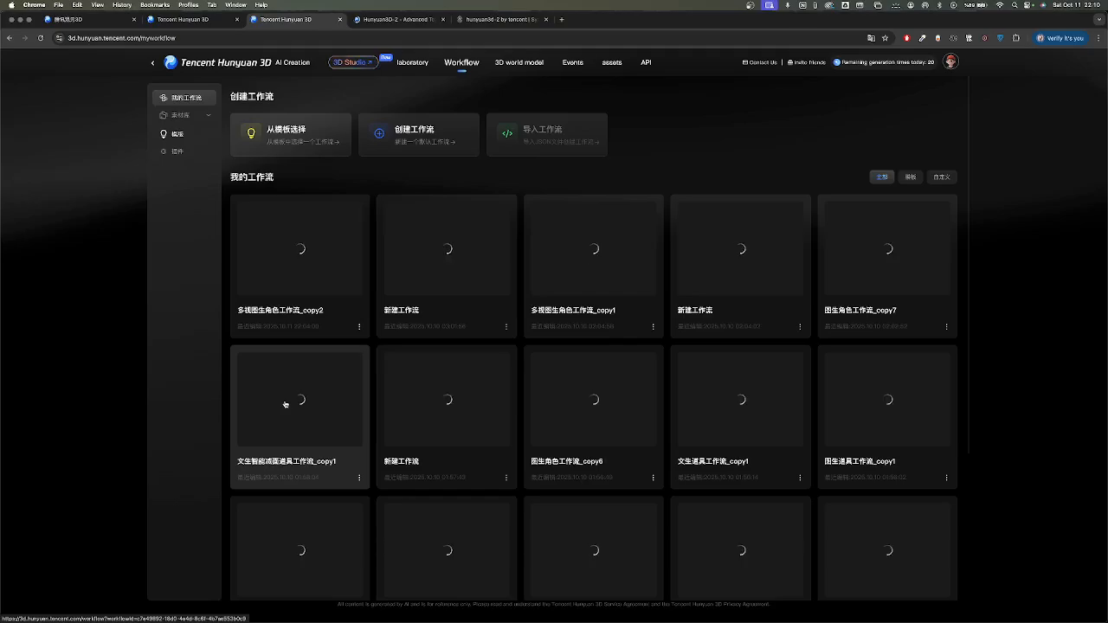
left_click(870, 39)
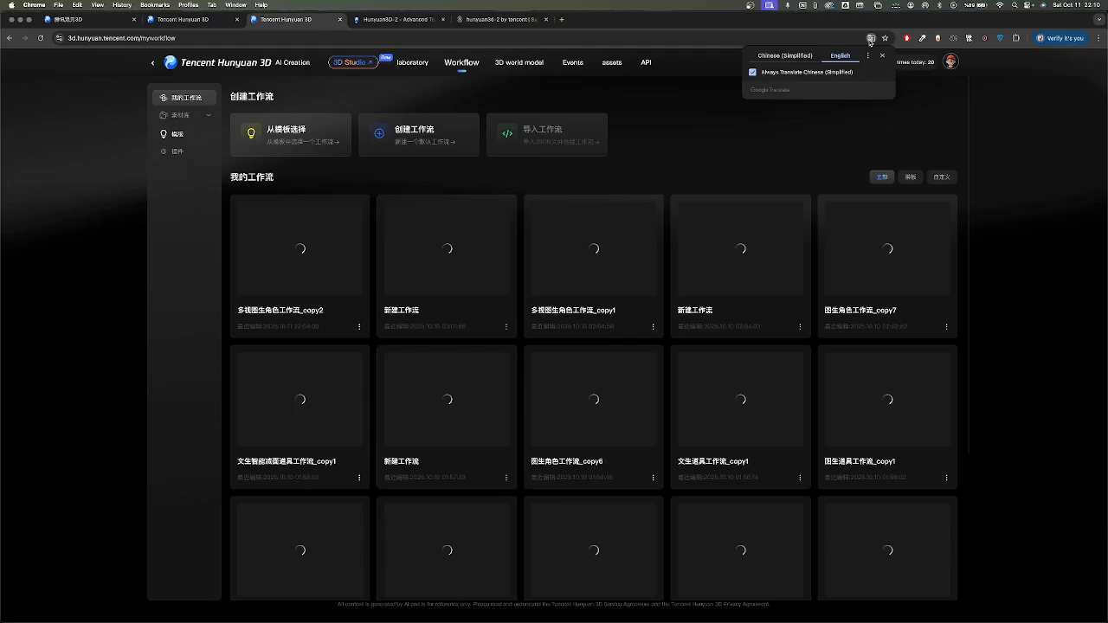
left_click(811, 140)
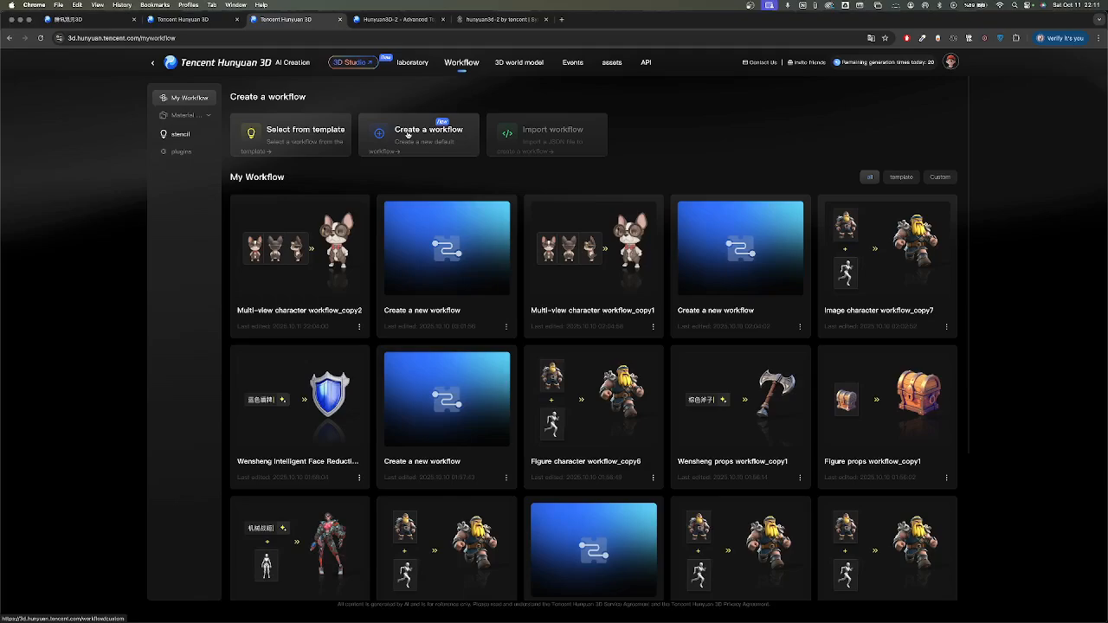
Open the workflow template gallery and review the available templates, including the Graphics role workflow
left_click(290, 130)
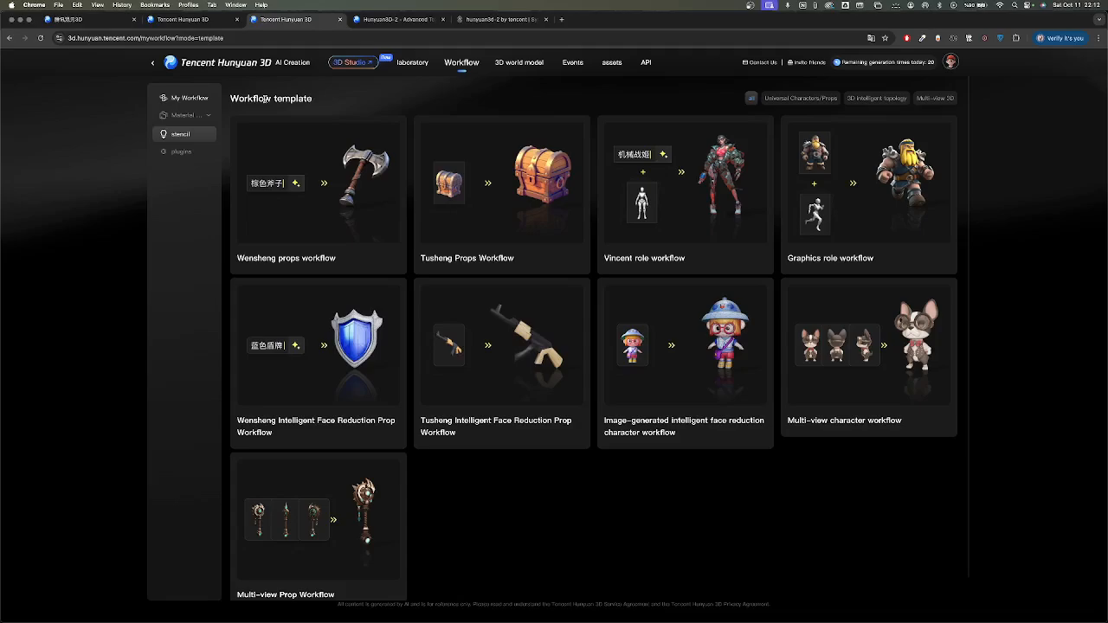
mouse_move(865, 210)
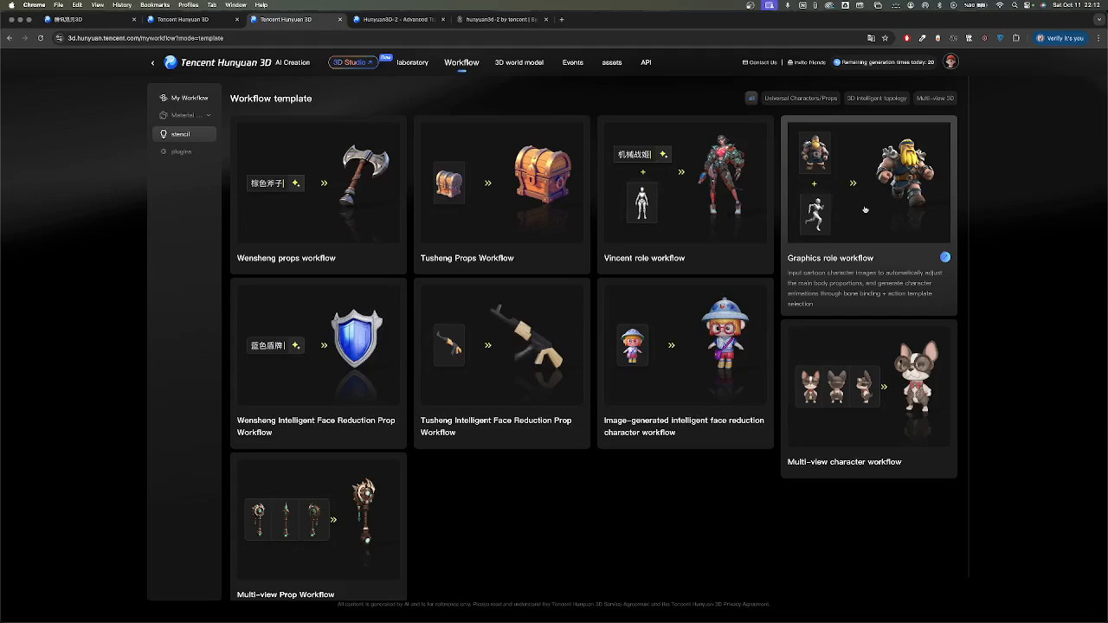
mouse_move(262, 261)
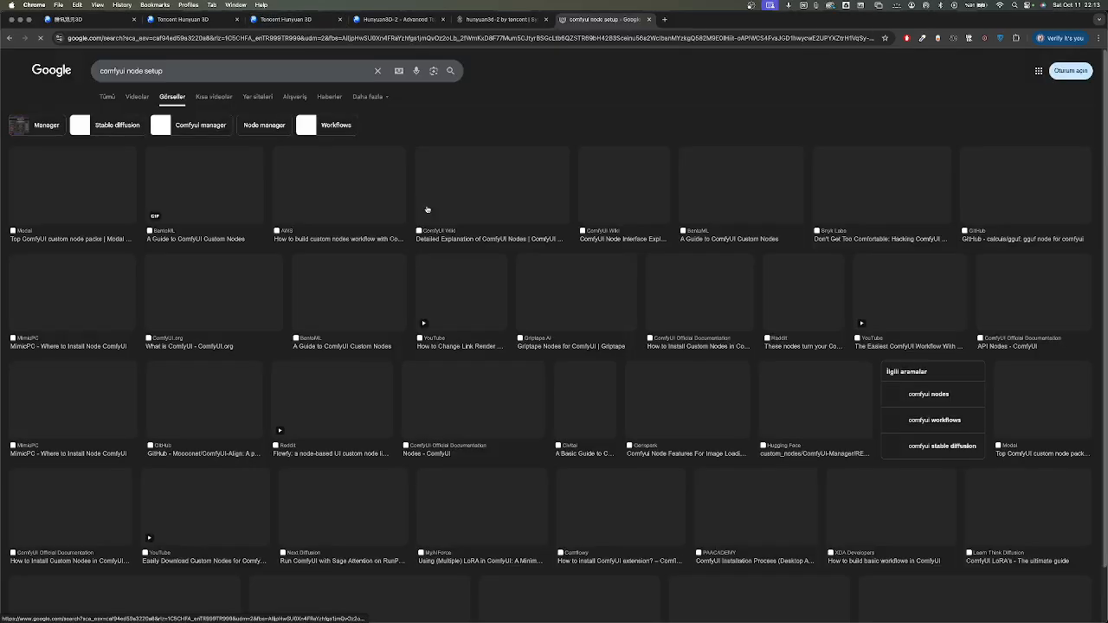
Preview the BentoML ComfyUI custom nodes image and compare it with the Hunyuan image character workflow's node graph
left_click(739, 187)
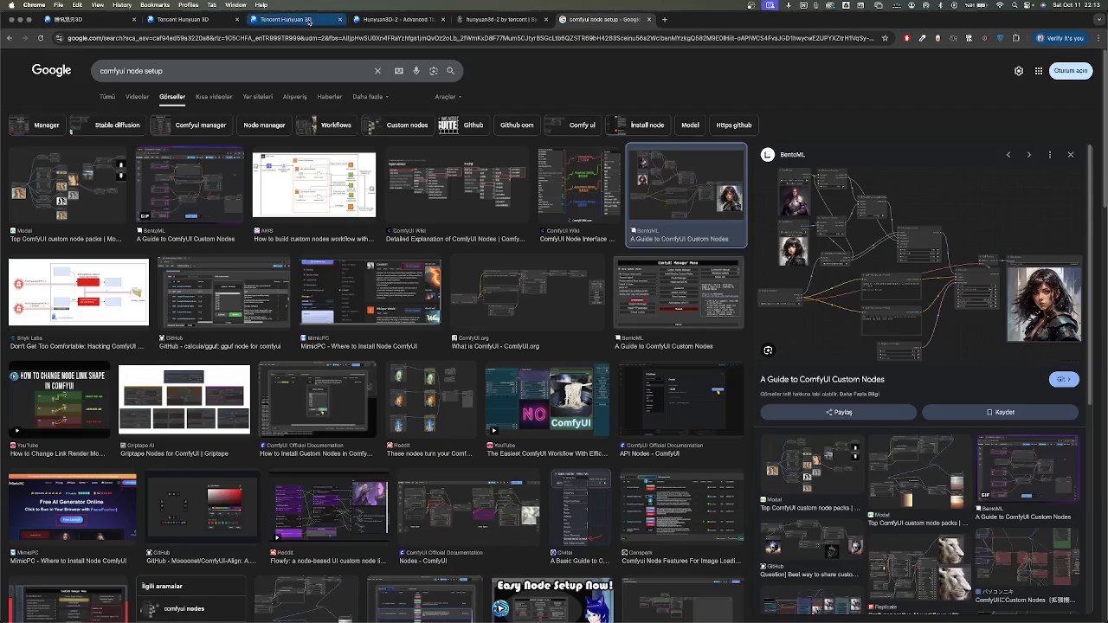
left_click(295, 19)
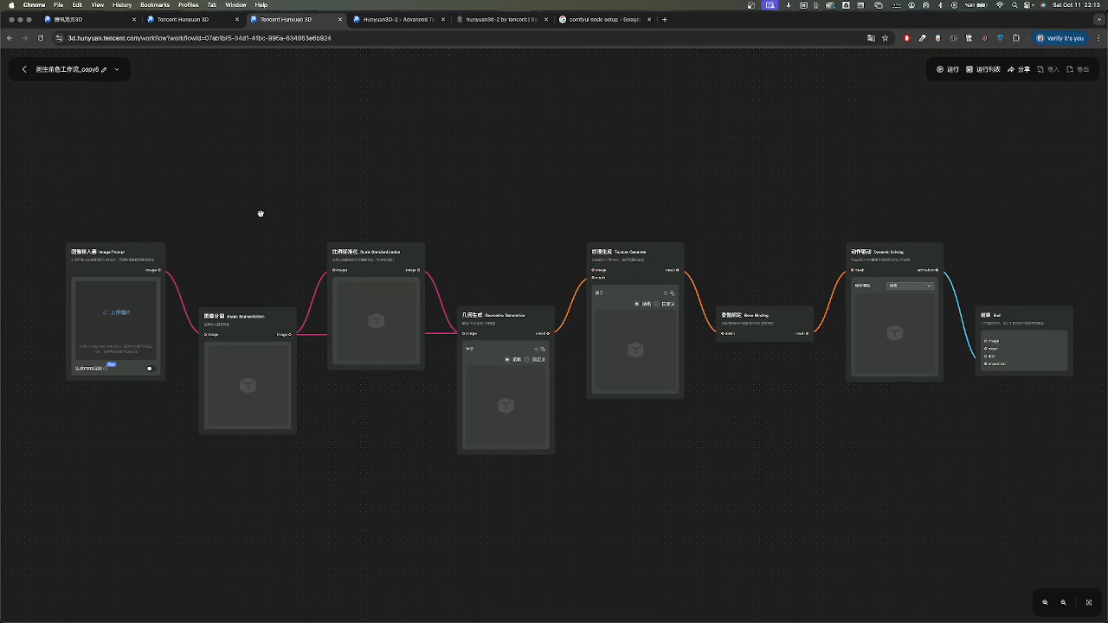
left_click_drag(125, 495, 228, 497)
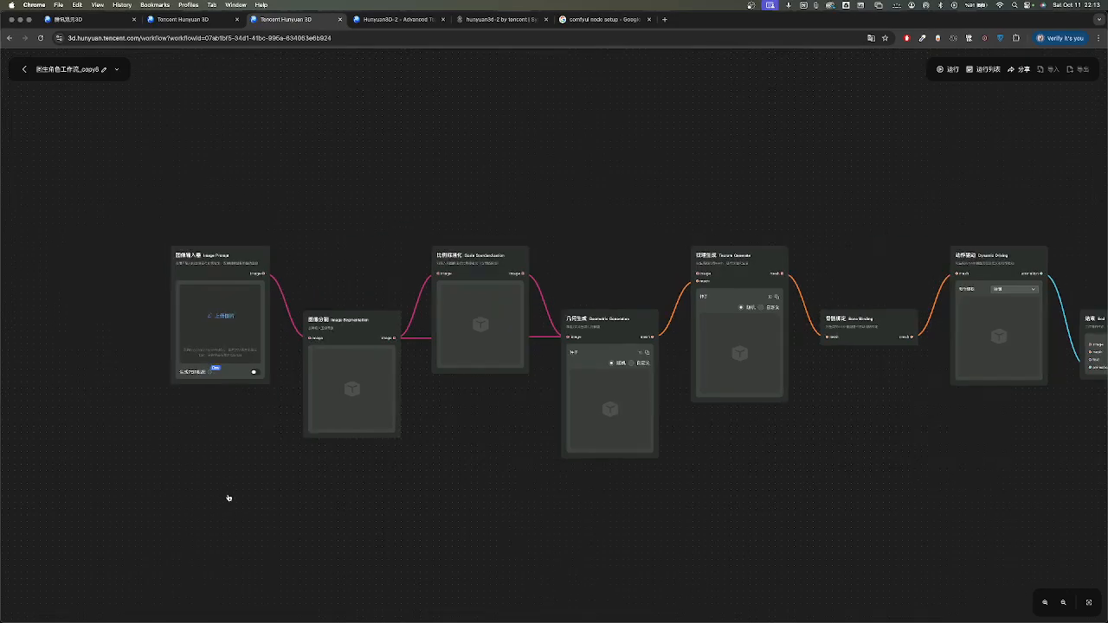
Switch to Blender, divide the 3D viewport into two side-by-side areas and make the second one a Shader Editor
key("super+Tab")
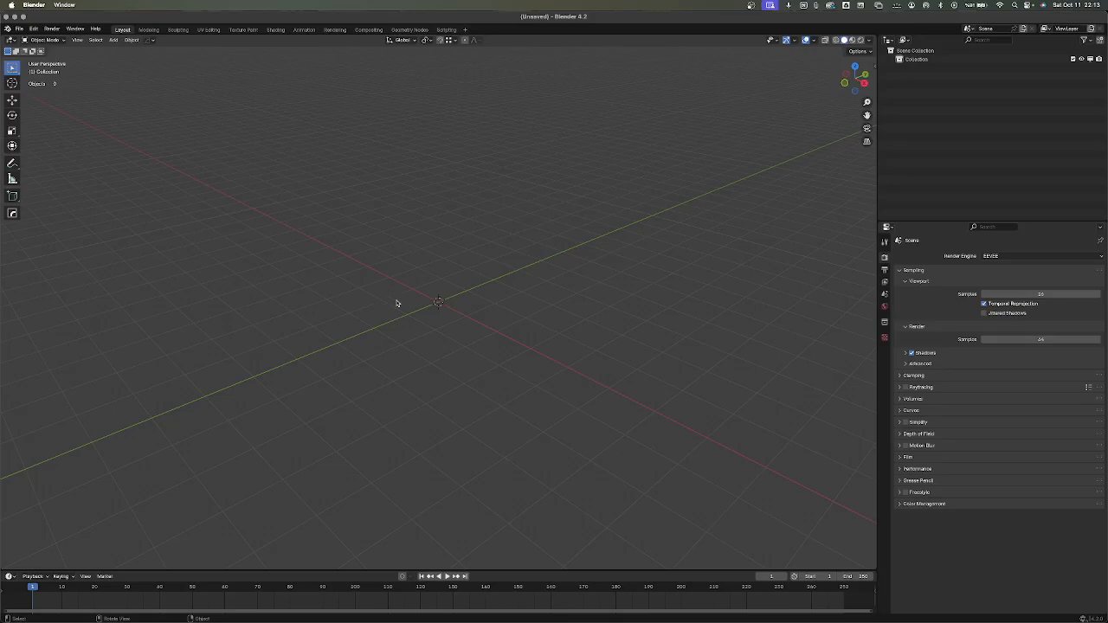
key("ctrl+Up")
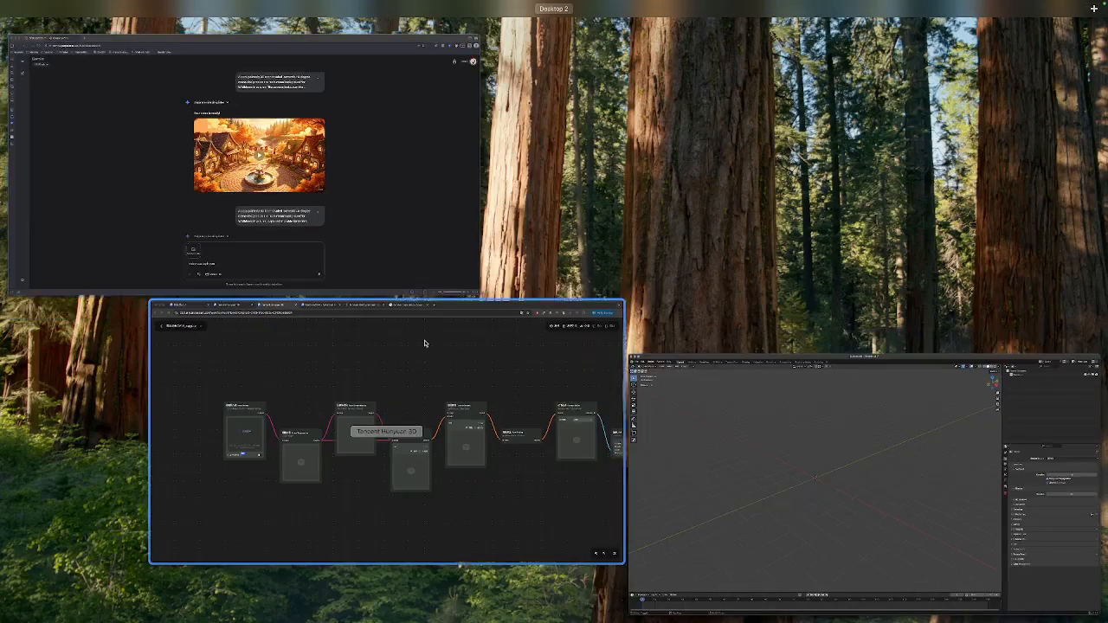
left_click(11, 41)
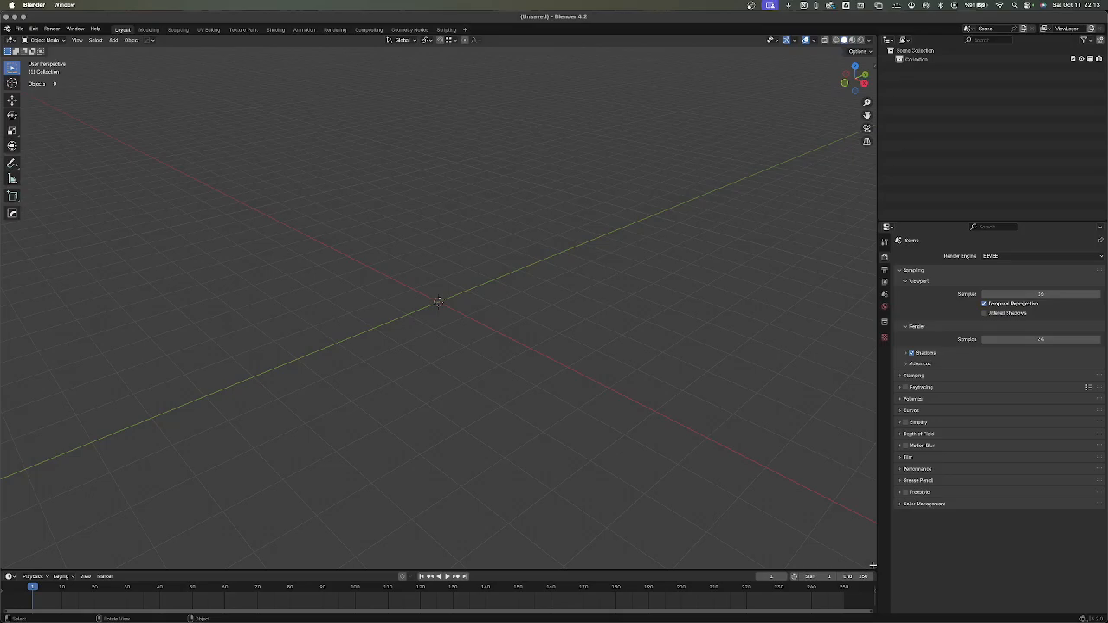
left_click_drag(872, 564, 497, 562)
left_click(509, 40)
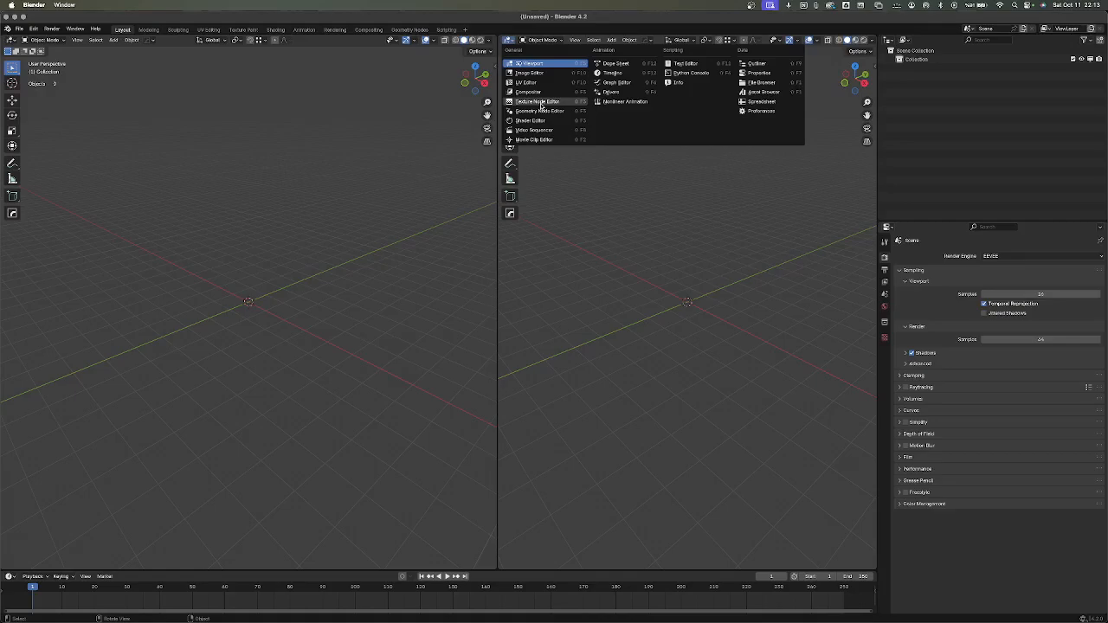
left_click(537, 102)
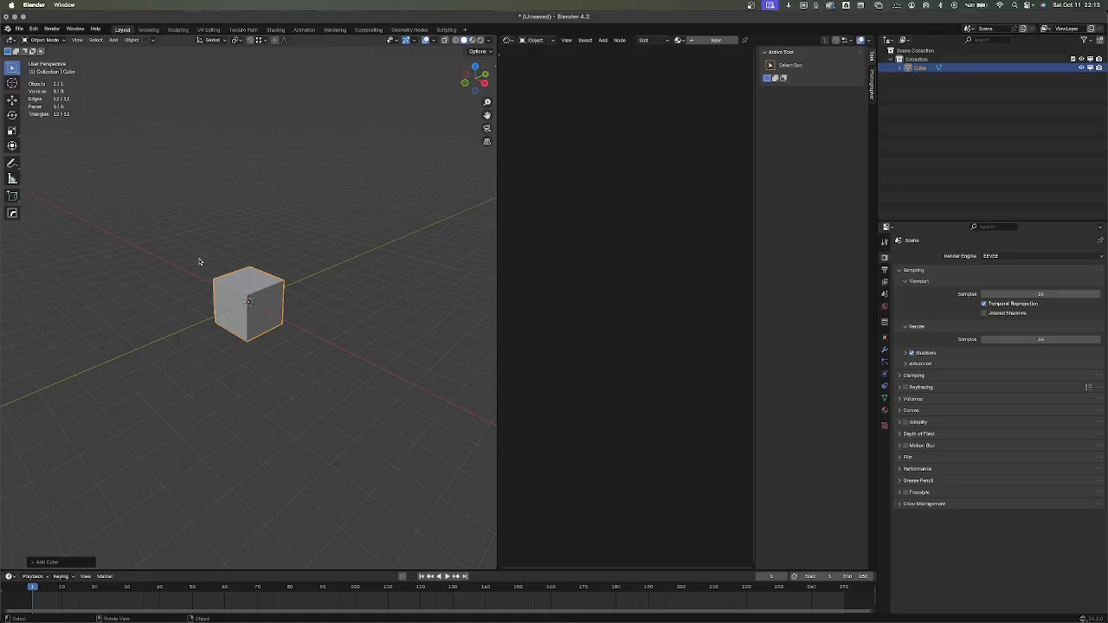
Create a new material for the cube and bring up the list of shader nodes that can be added
scroll(208, 285, "up", 10)
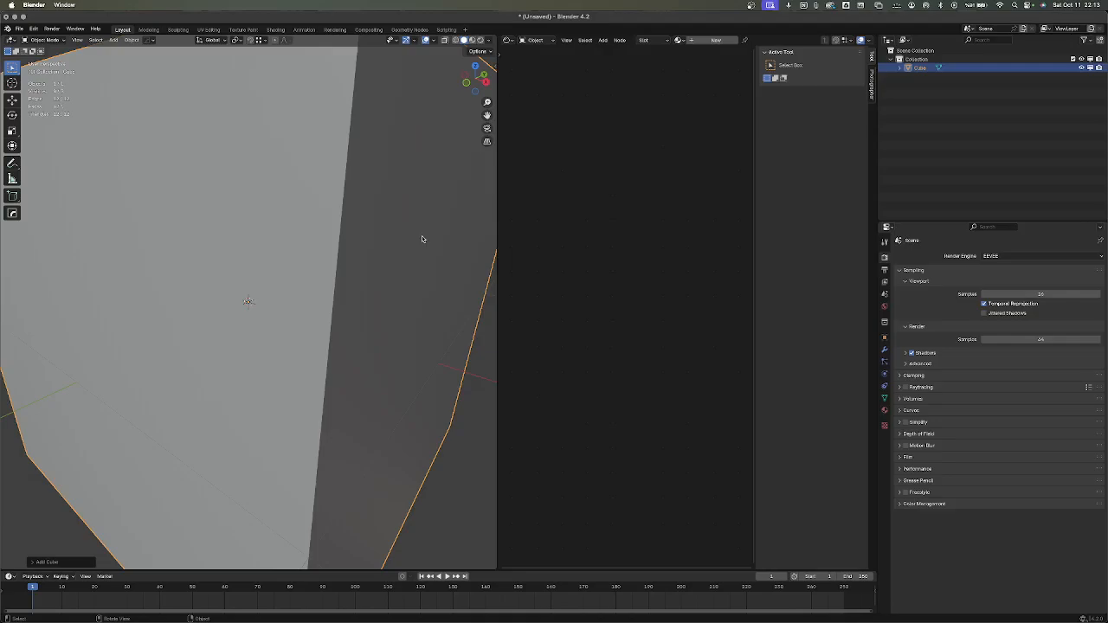
key("shift+a")
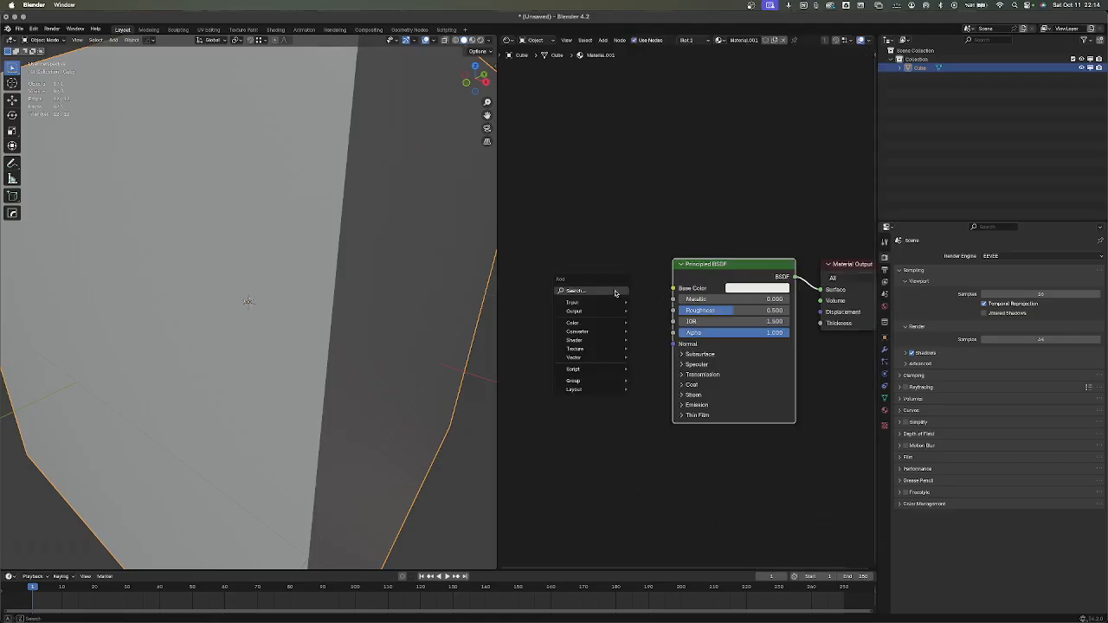
mouse_move(572, 302)
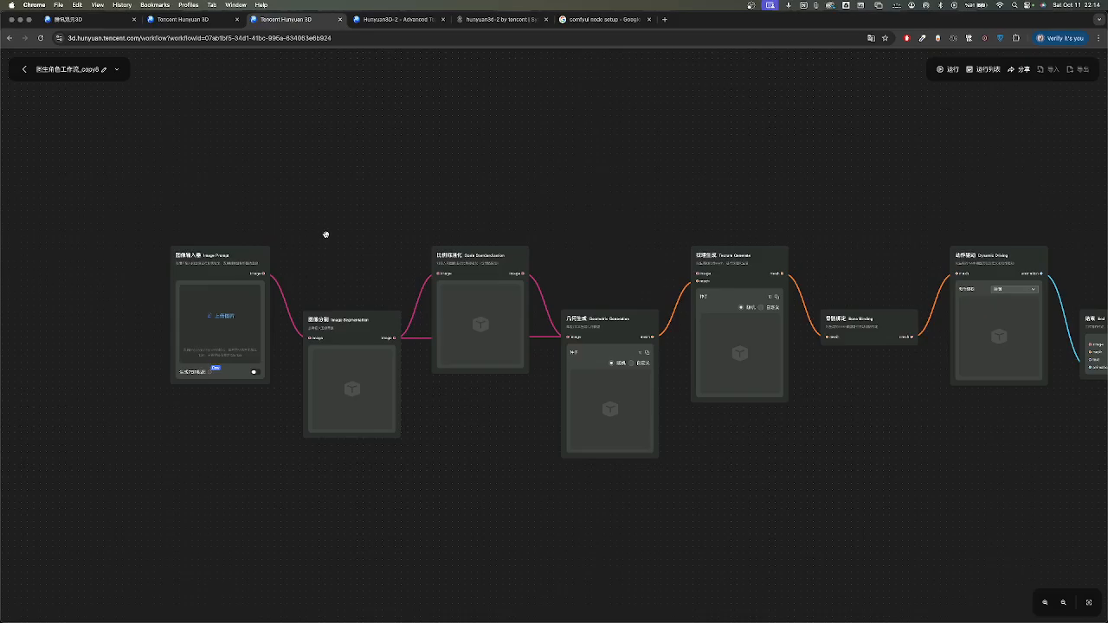
Return to the Hunyuan 3D image character workflow in Chrome and translate the page from Simplified Chinese to English
left_click_drag(326, 235, 196, 267)
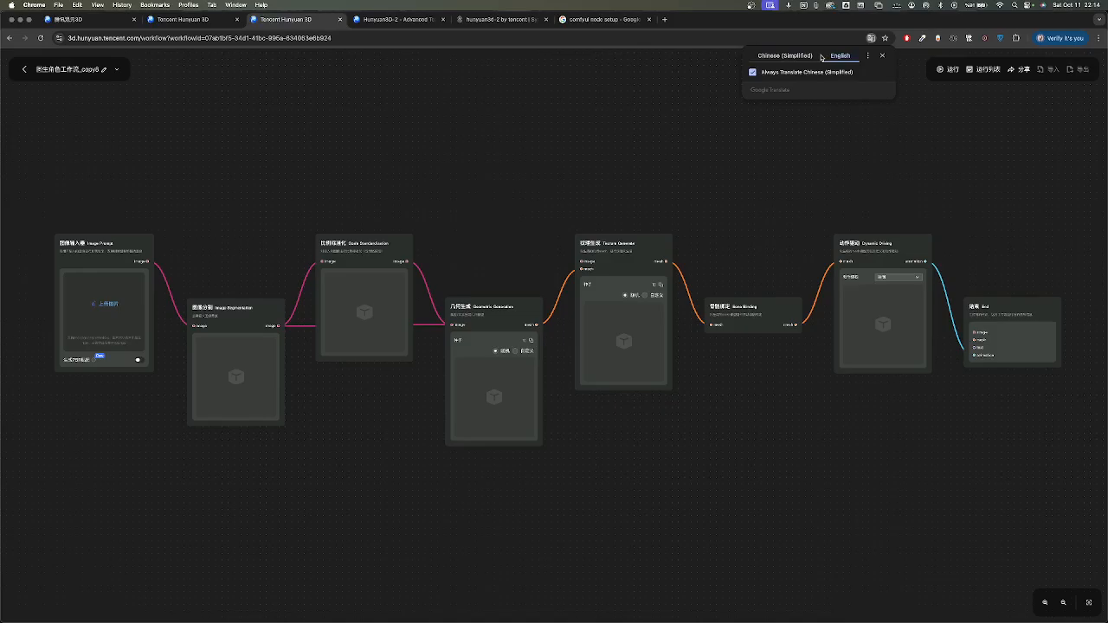
left_click(818, 58)
left_click(836, 57)
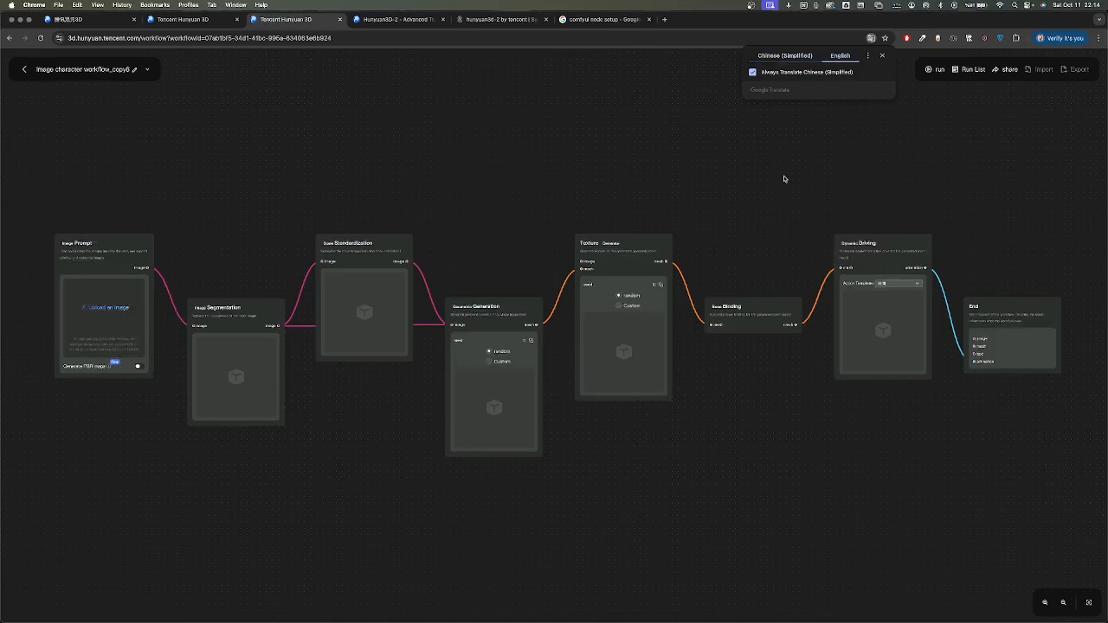
left_click(784, 179)
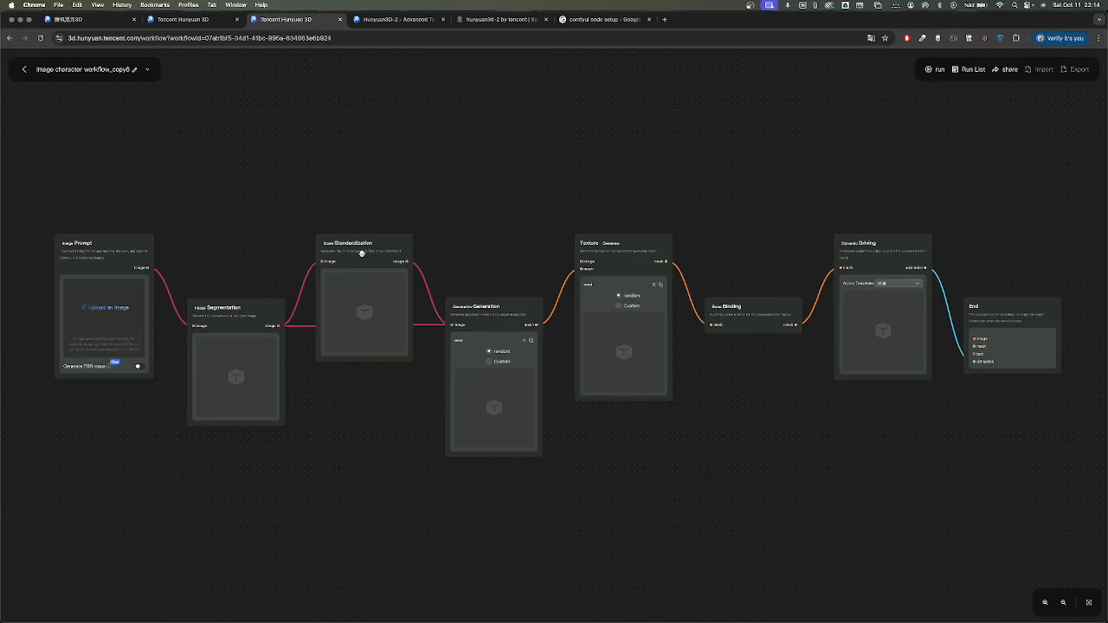
Examine the Scale Standardization node, move it above the neighbouring nodes and highlight its links to Image Segmentation and Geometric Generation
scroll(370, 251, "up", 5)
left_click(354, 279)
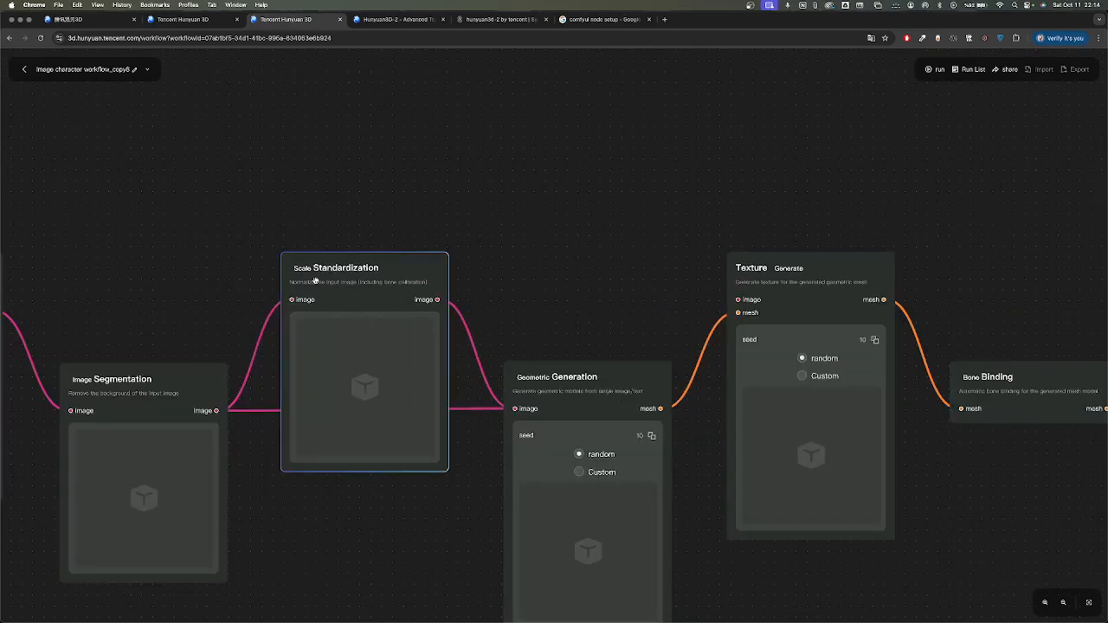
scroll(314, 292, "up", 2)
scroll(313, 292, "up", 3)
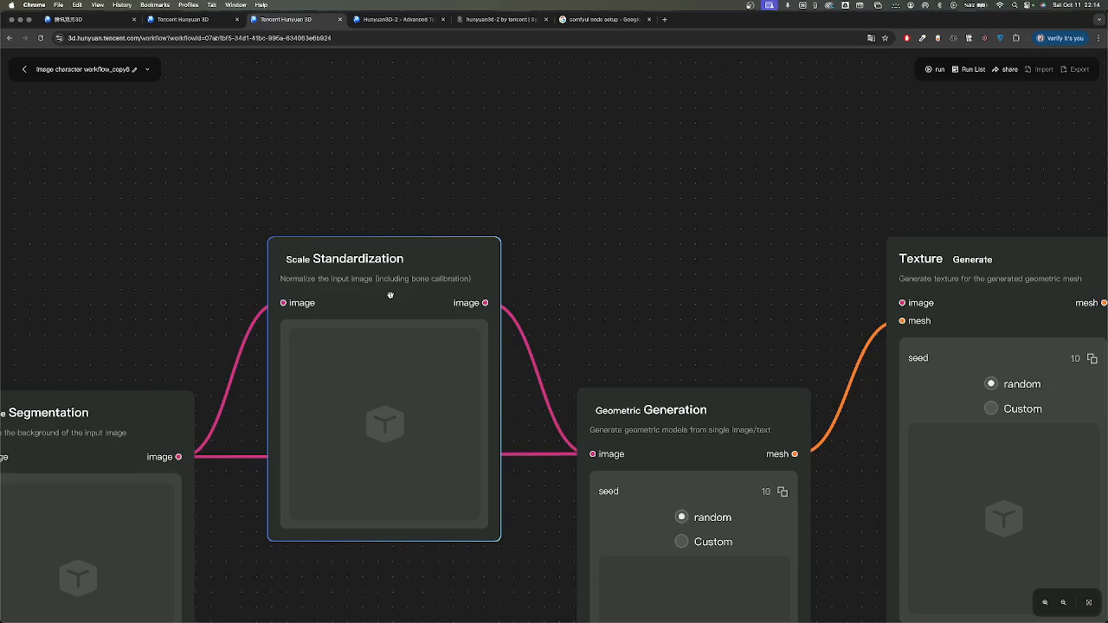
scroll(391, 295, "down", 5)
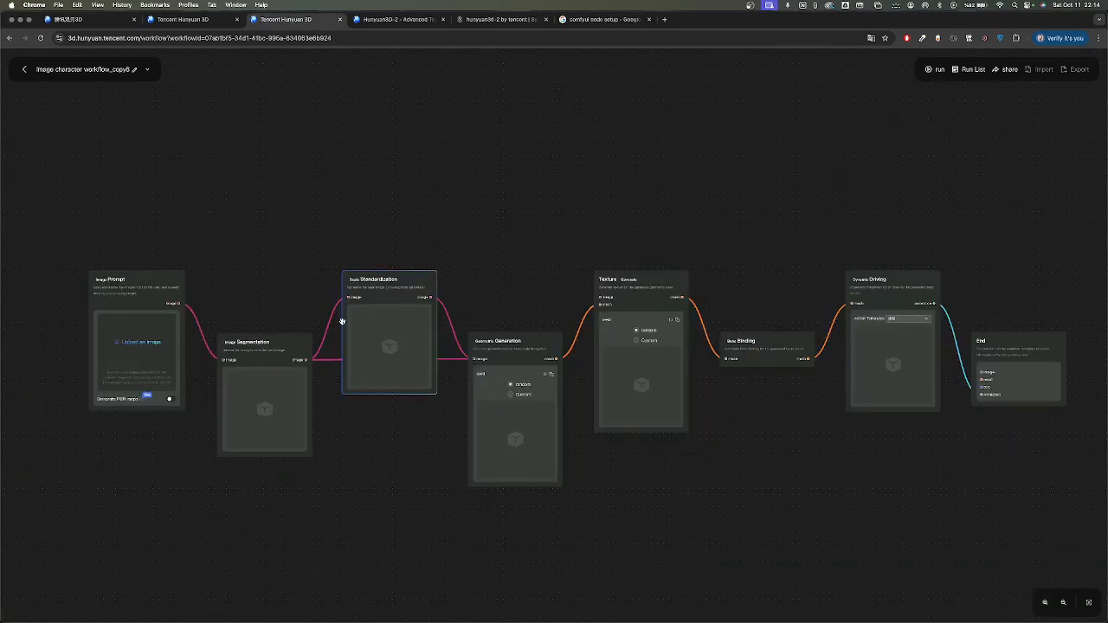
left_click_drag(352, 274, 356, 171)
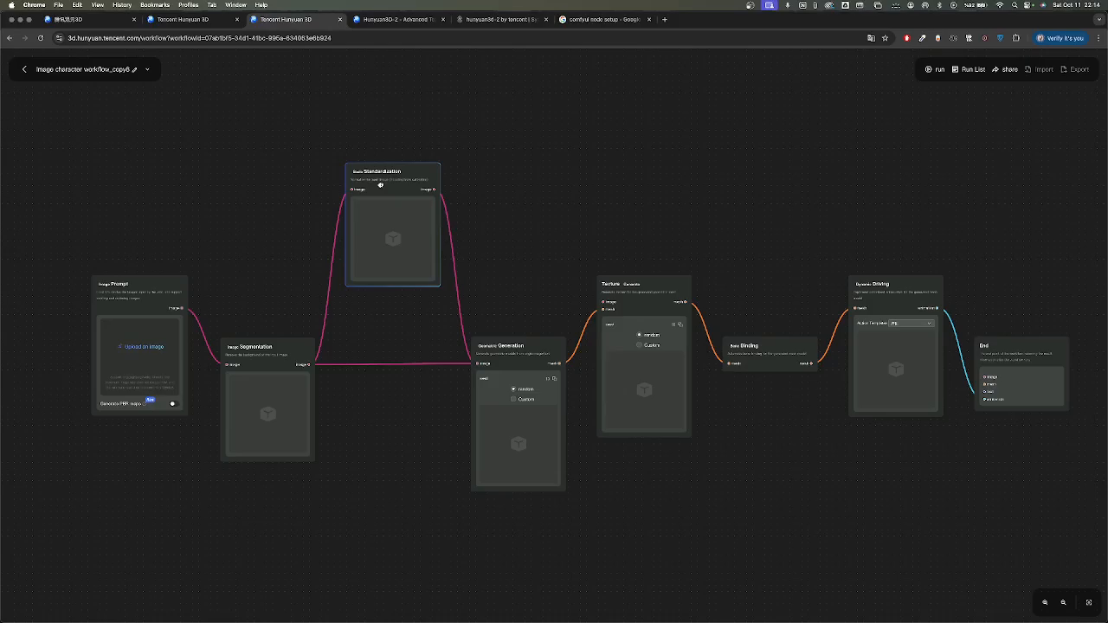
left_click(454, 286)
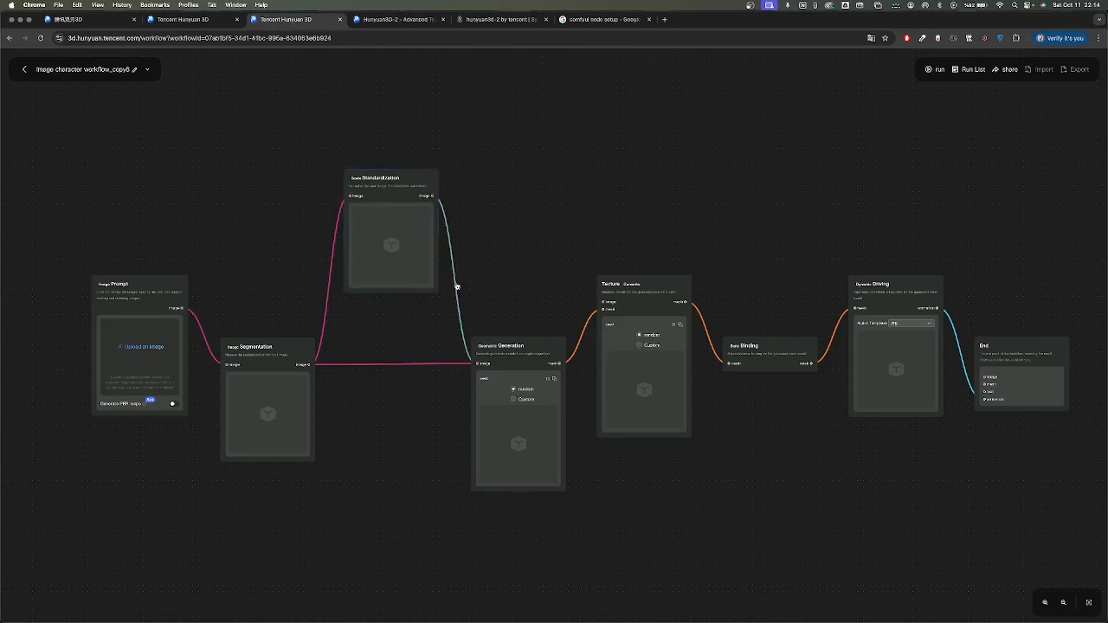
left_click(332, 289)
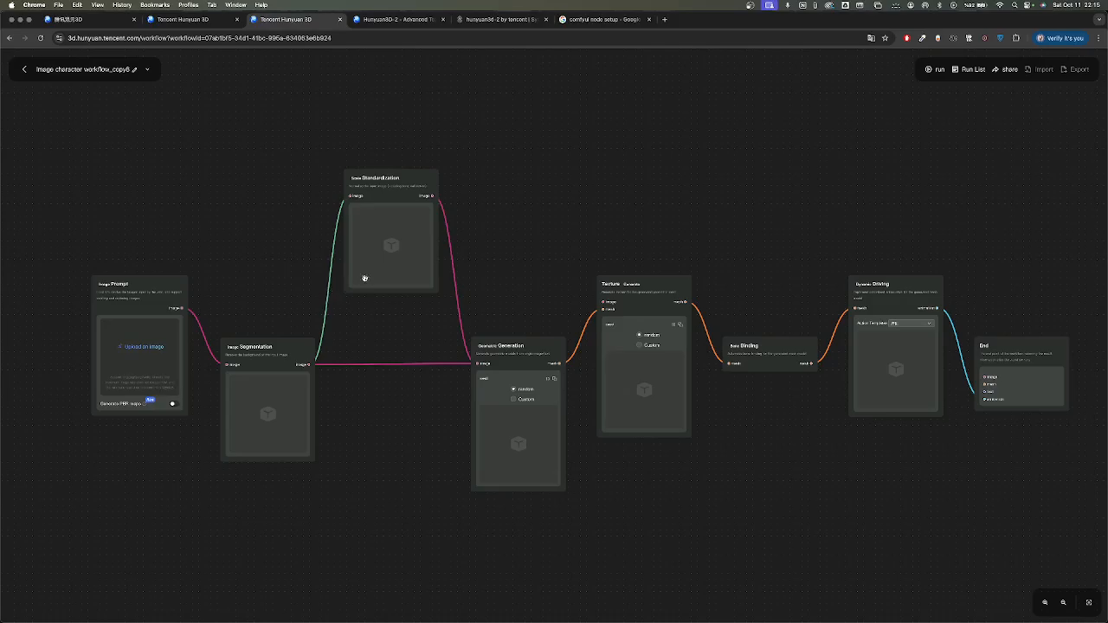
left_click(389, 197)
left_click_drag(388, 196, 388, 247)
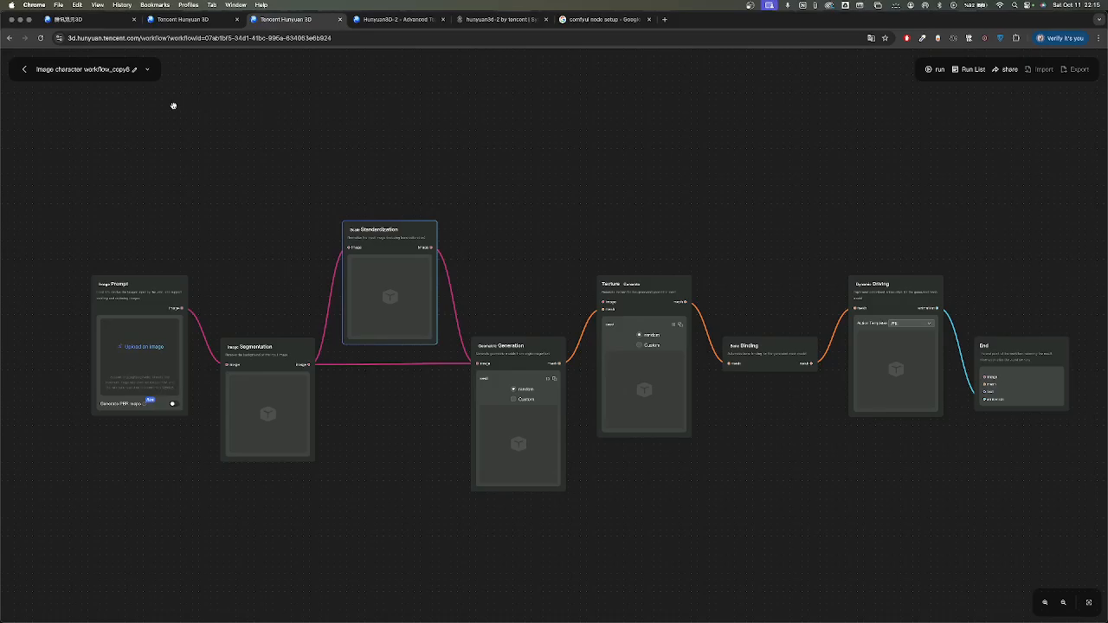
Examine the node chain from Image Prompt through Image Segmentation and Scale Standardization to Geometric Generation and Texture Generate
scroll(216, 335, "up", 4)
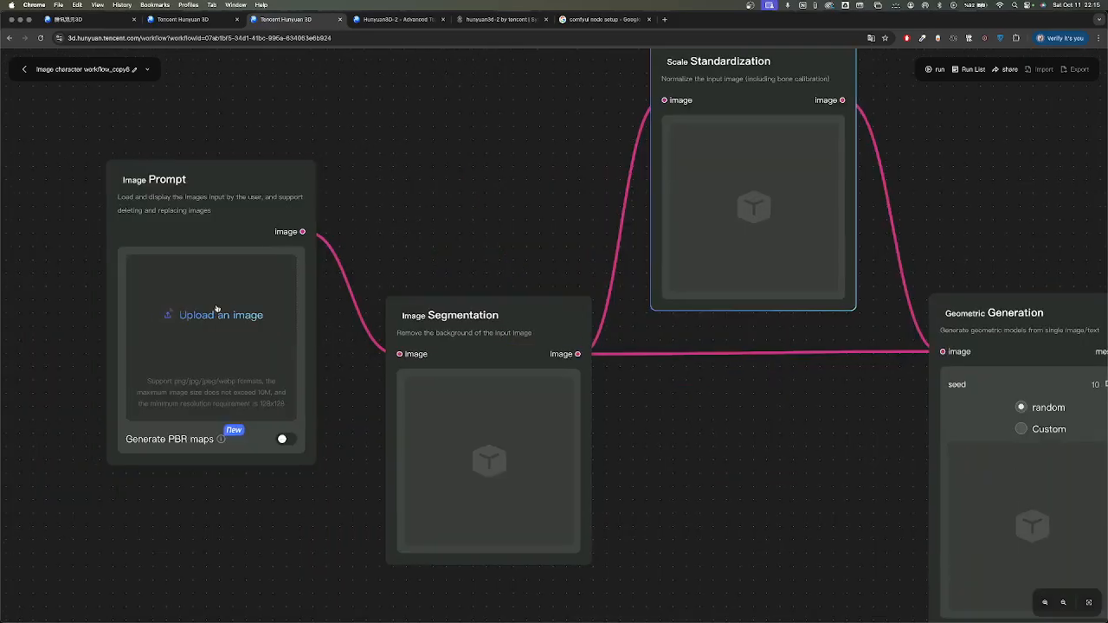
middle_click_drag(564, 334, 254, 339)
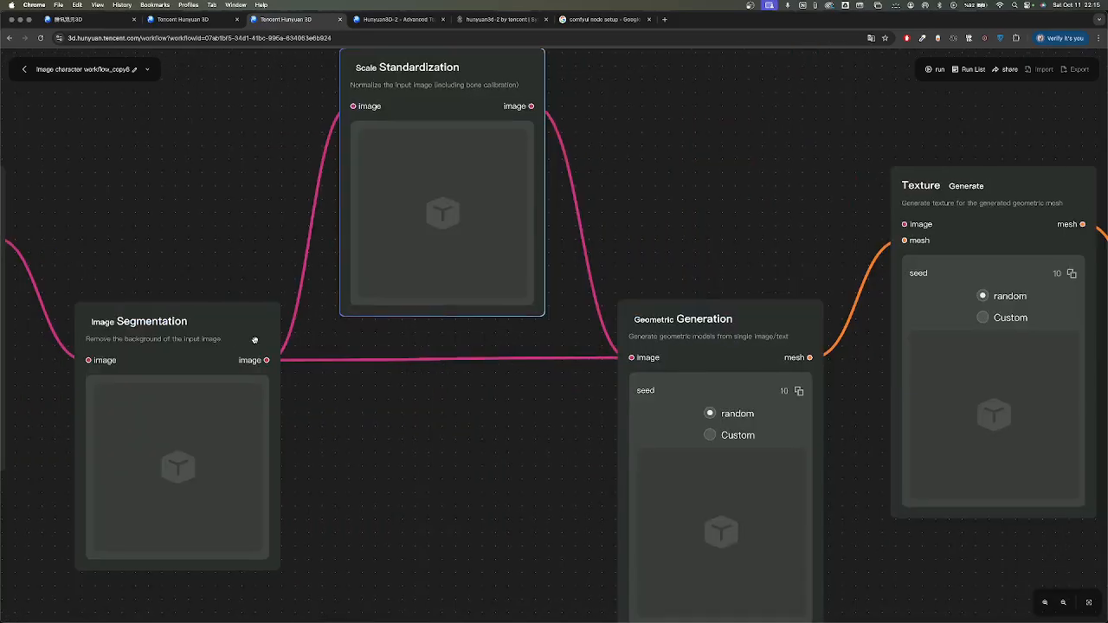
scroll(251, 339, "down", 3)
scroll(612, 327, "down", 1)
left_click_drag(491, 326, 511, 347)
scroll(398, 347, "down", 2)
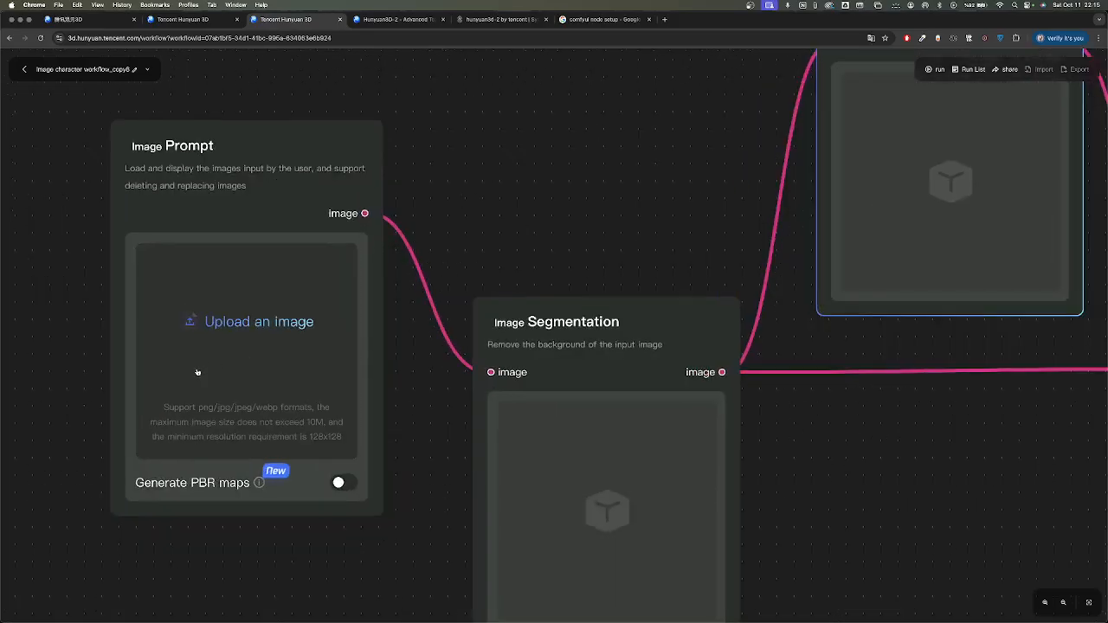
scroll(203, 367, "up", 5)
left_click(238, 334)
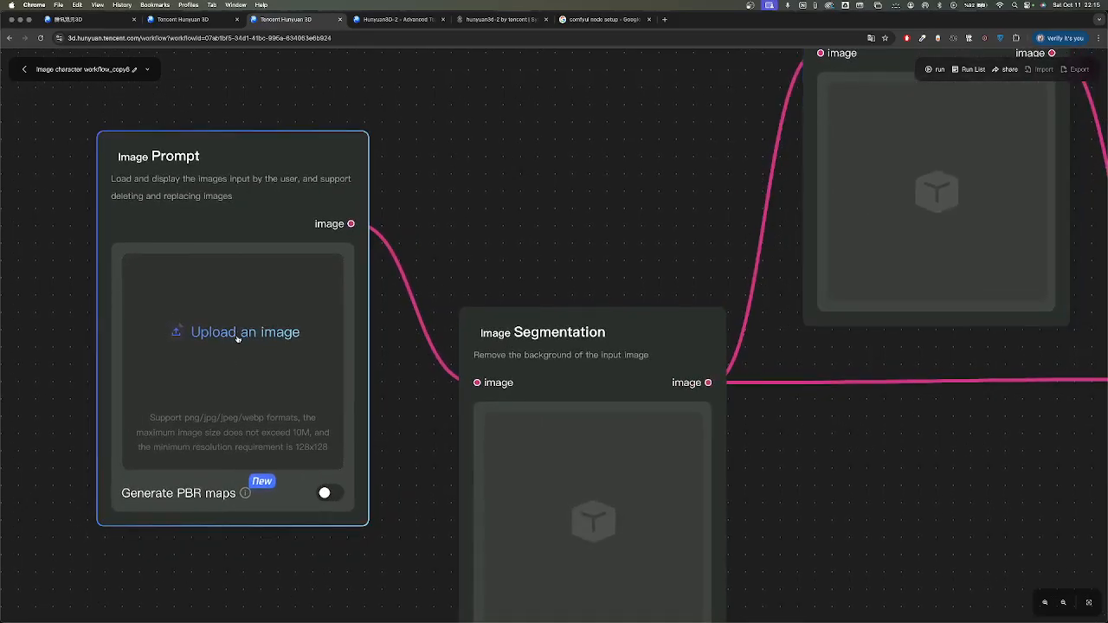
left_click(238, 334)
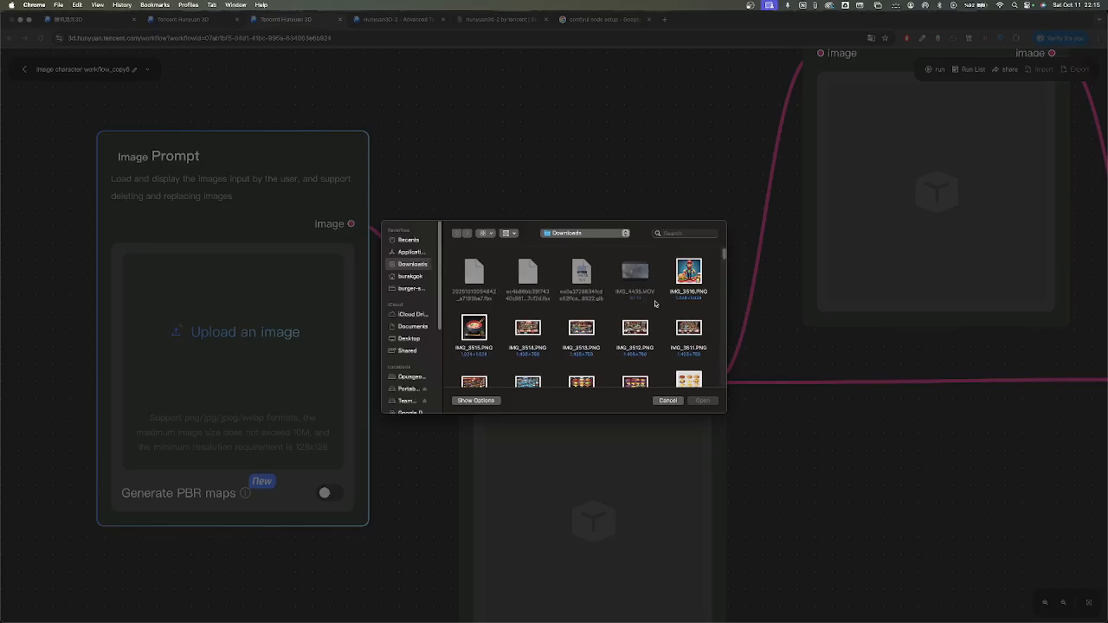
left_click_drag(724, 259, 725, 308)
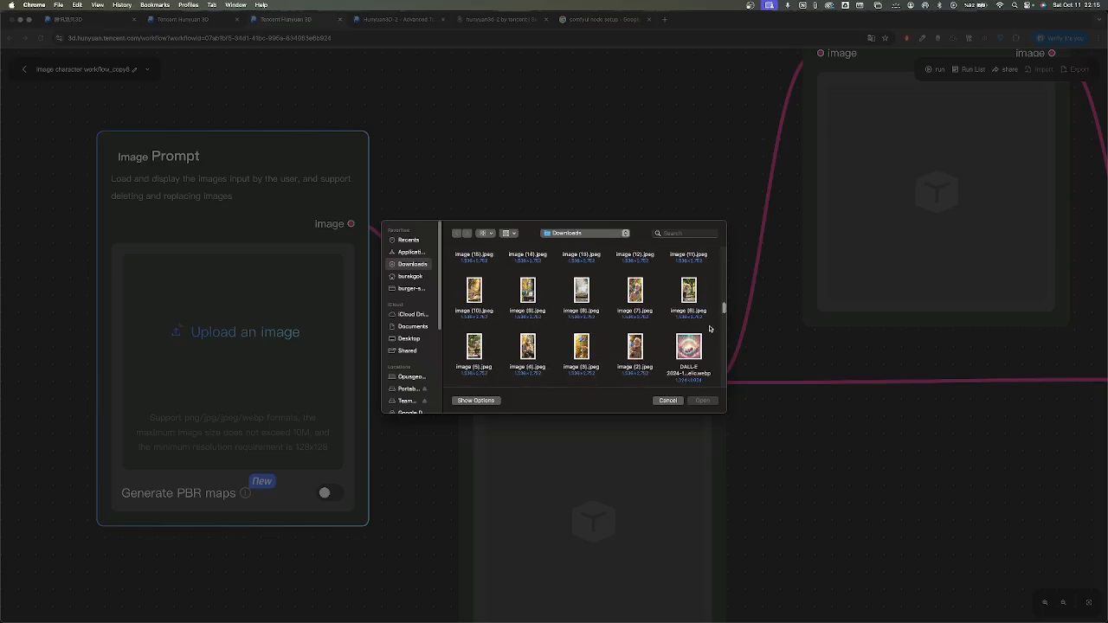
left_click(667, 400)
scroll(566, 245, "down", 5)
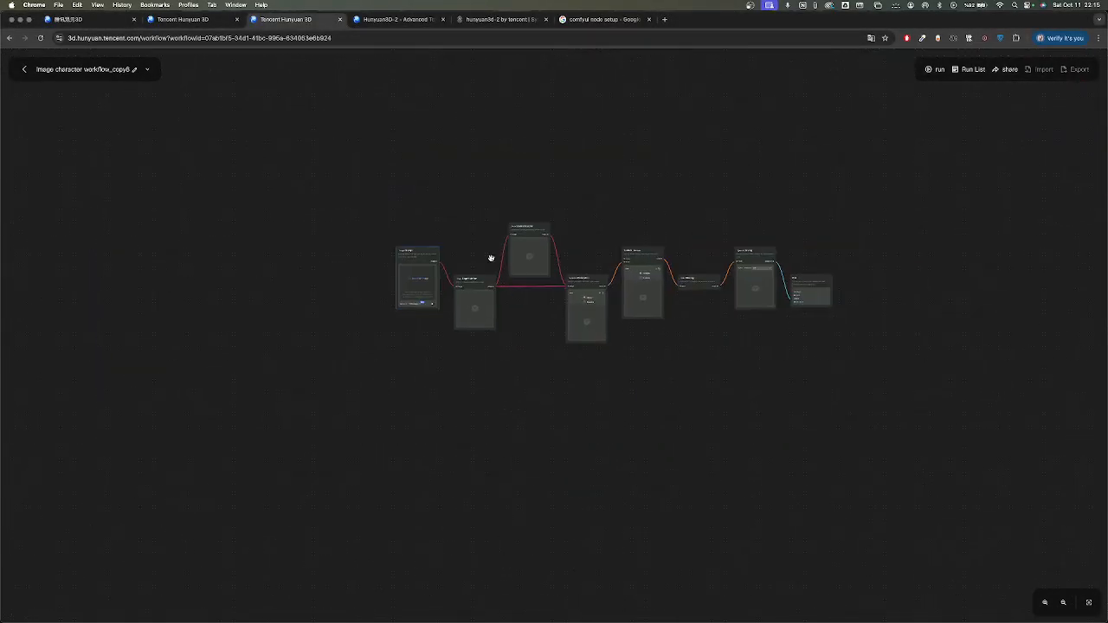
scroll(504, 250, "up", 3)
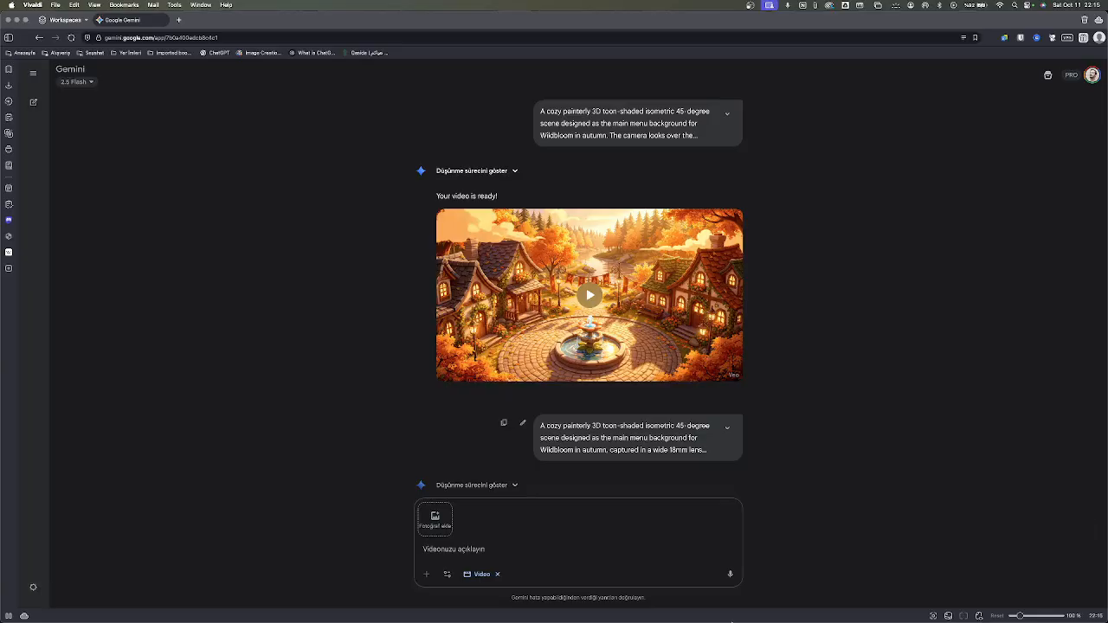
Switch to Vivaldi, load Google Labs Whisk in a new tab and open the personal library of generated images
left_click(178, 19)
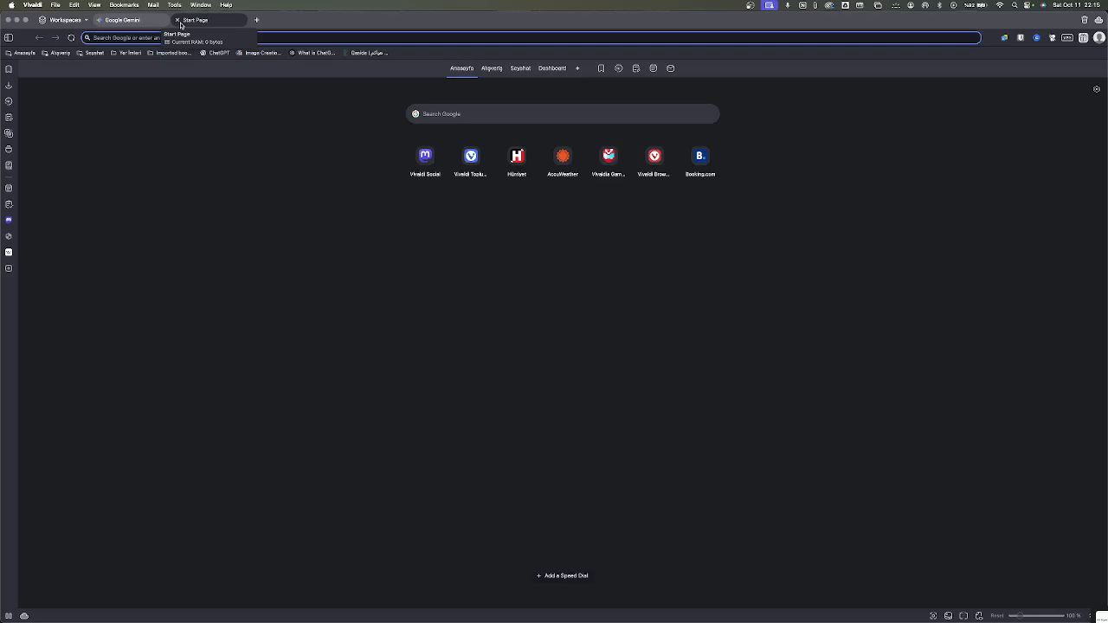
key("super+v")
key("Return")
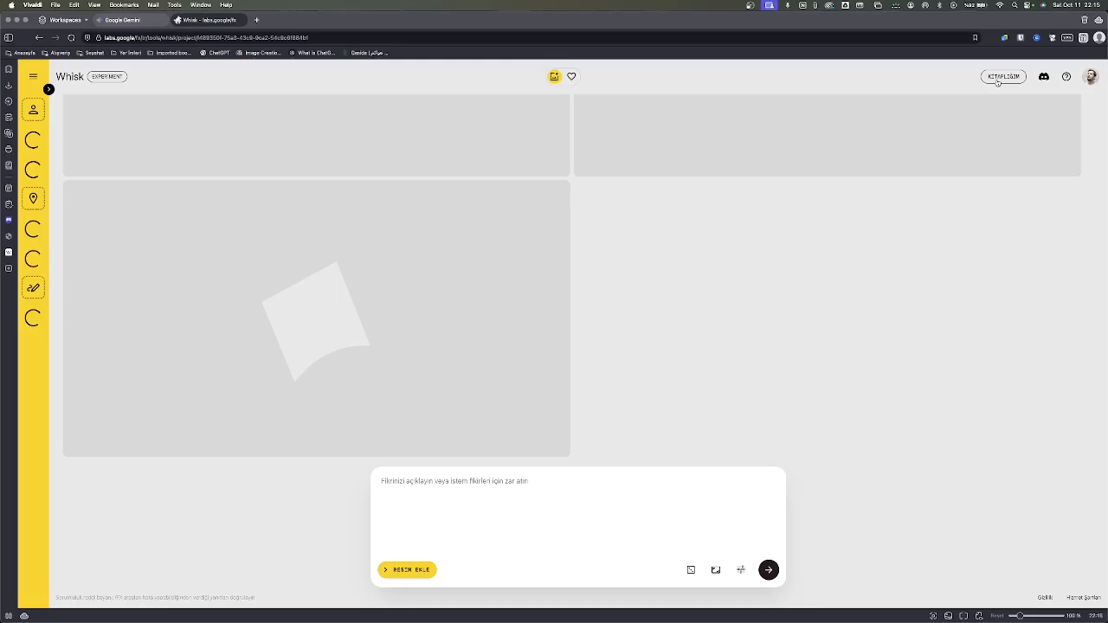
left_click(998, 81)
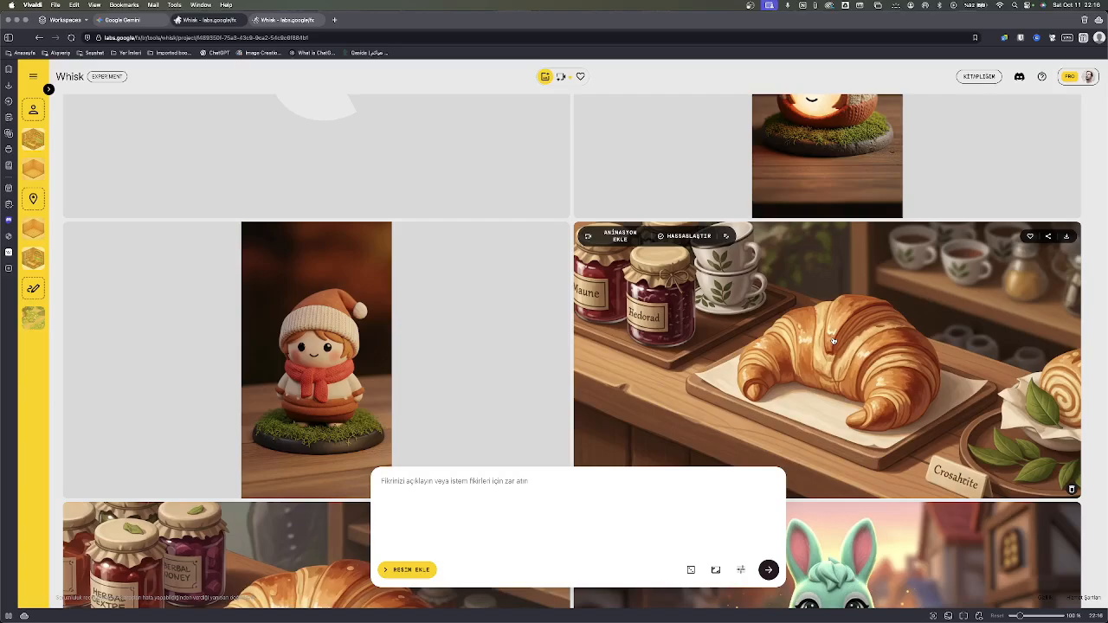
Browse the Wildbloom autumn and winter village menu images in the Whisk project
scroll(833, 341, "up", 10)
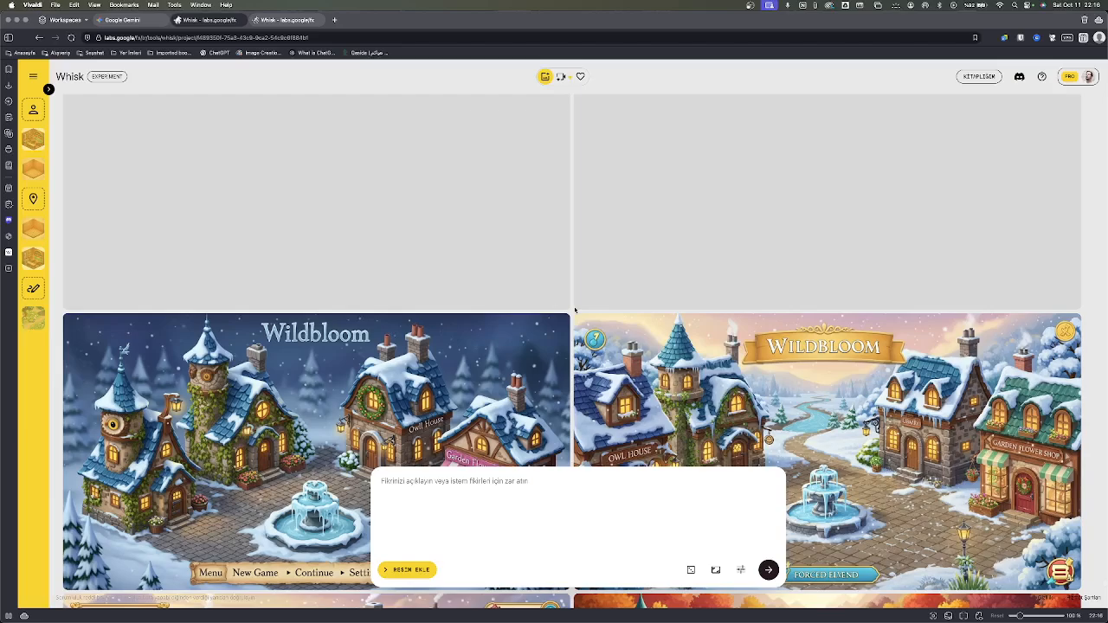
scroll(573, 308, "up", 10)
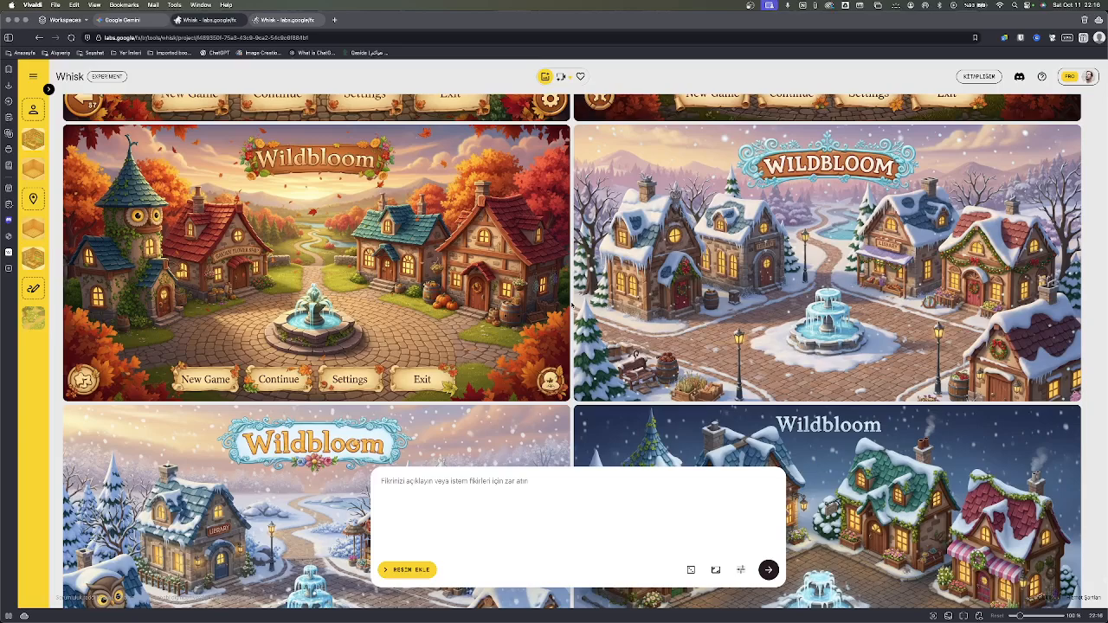
mouse_move(555, 290)
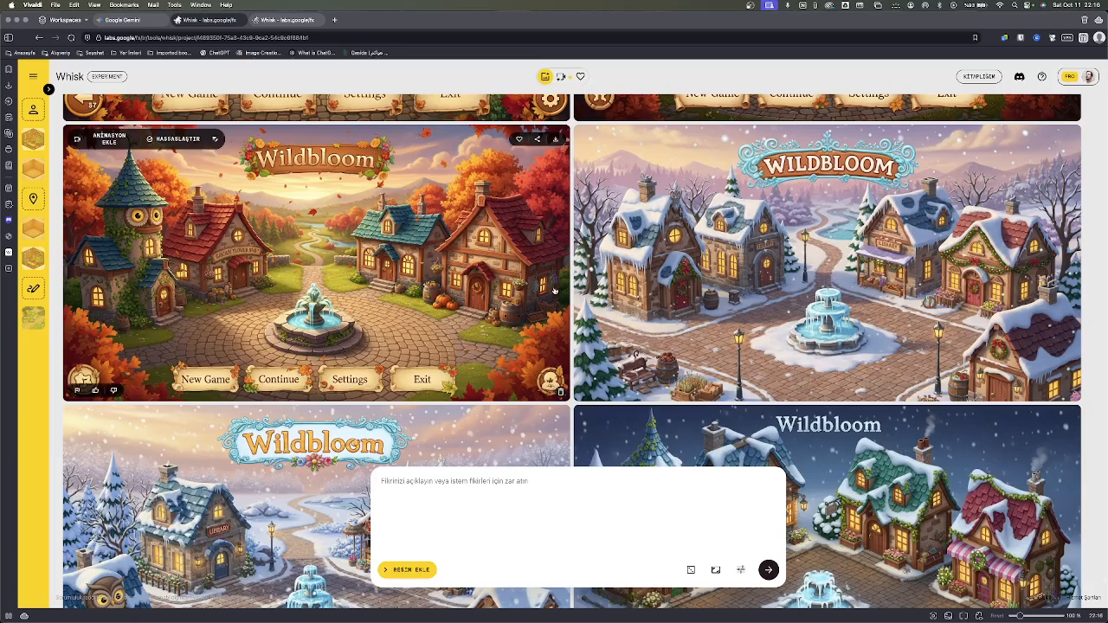
scroll(566, 292, "up", 5)
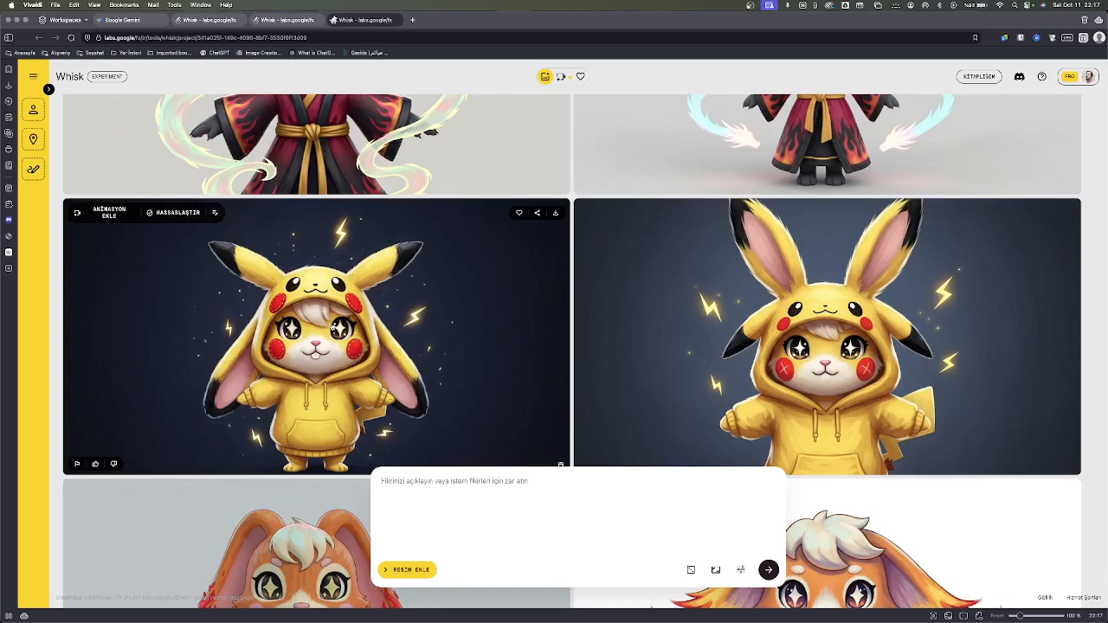
Find the bunny character with the gold crown, fur collar and blue royal coat in the Whisk character project and download its image
scroll(572, 313, "down", 10)
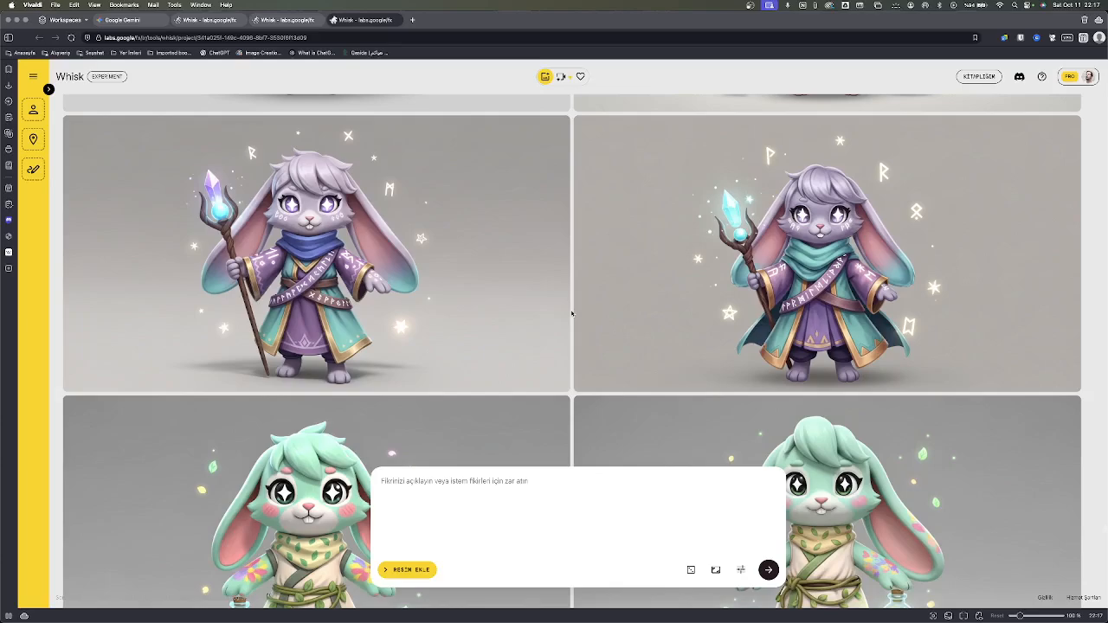
scroll(571, 313, "down", 10)
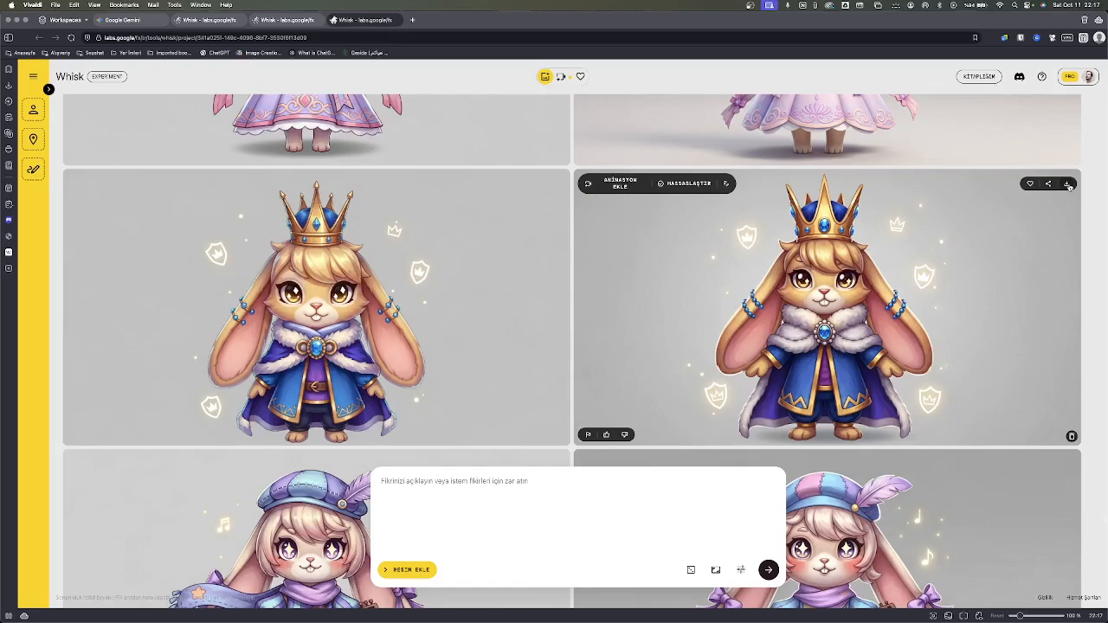
left_click(1068, 183)
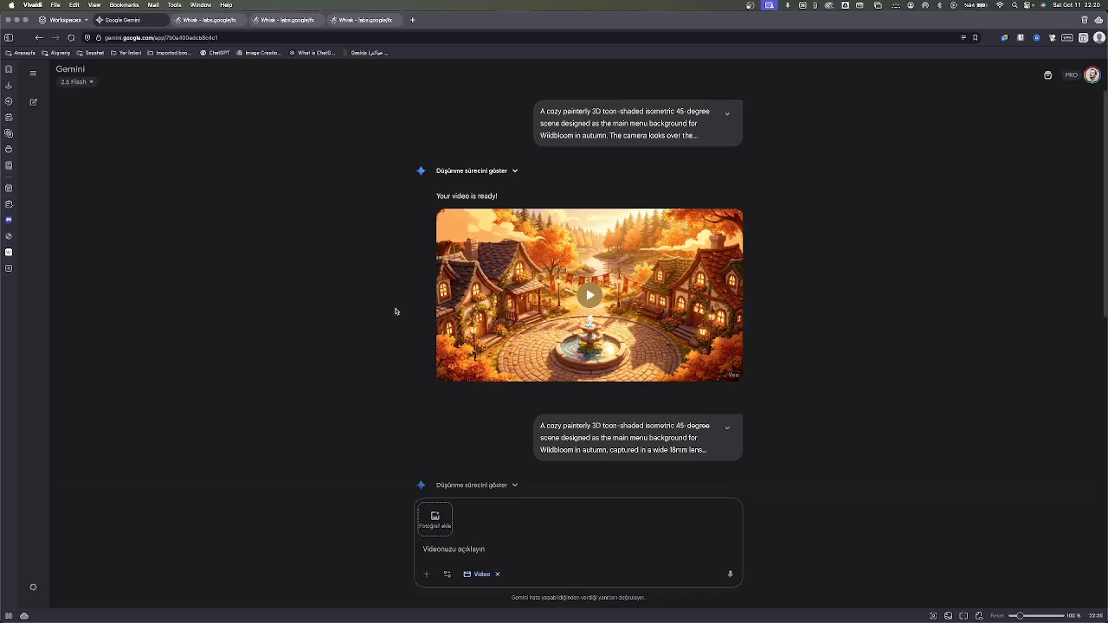
Open the recent Gemini chat beginning "A cozy pastel 3D toon-shaded"
left_click(85, 260)
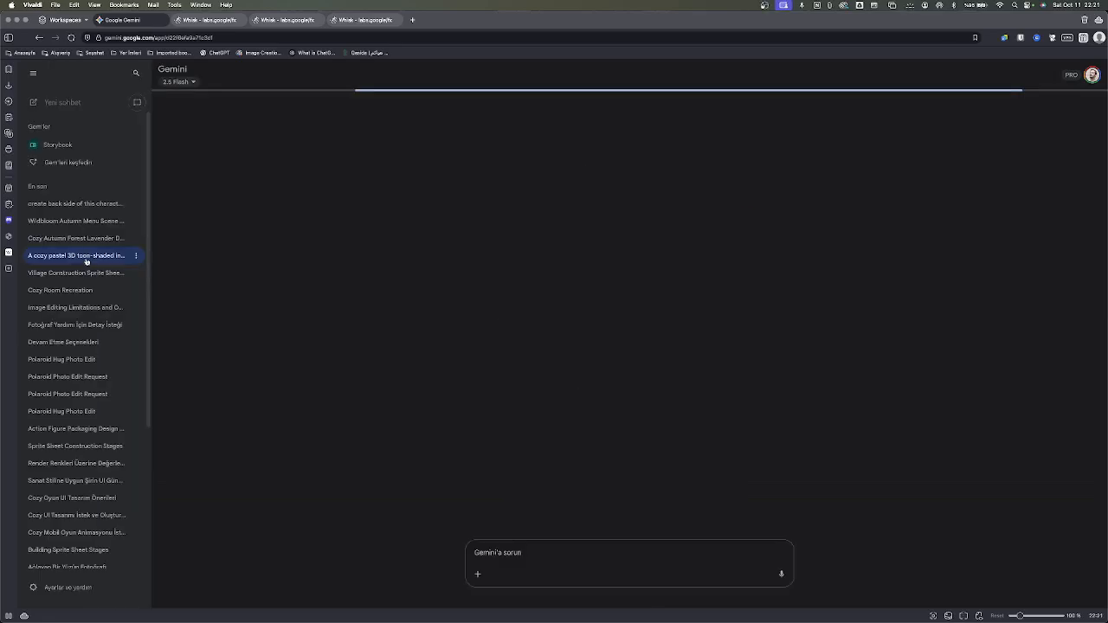
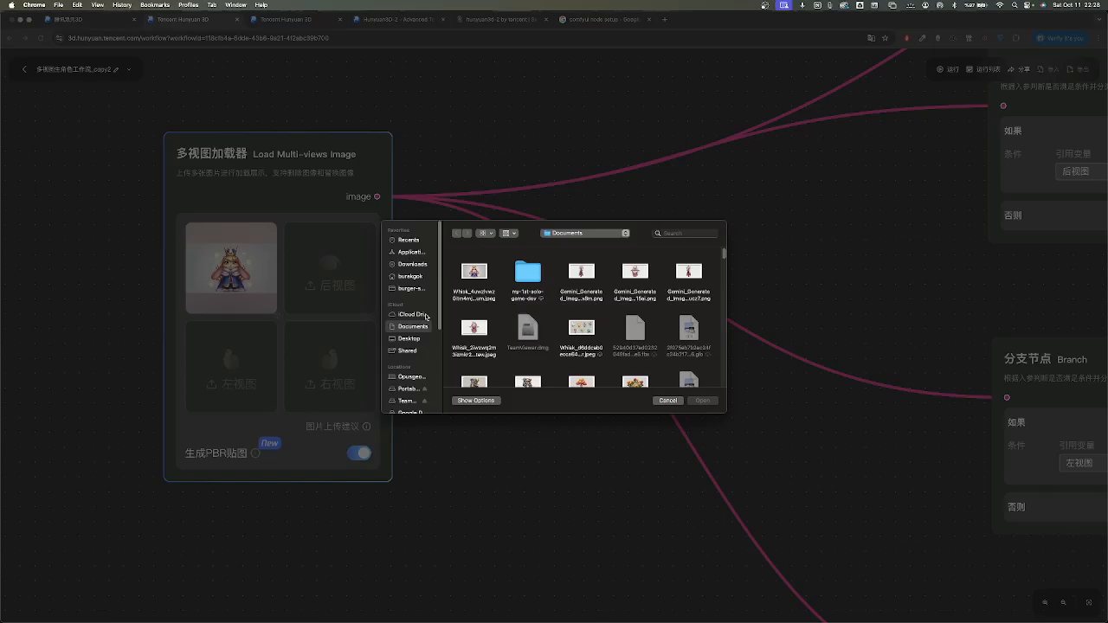
Browse to the Downloads folder to choose an image for the Load Multi-views Image node in Hunyuan 3D
left_click(412, 264)
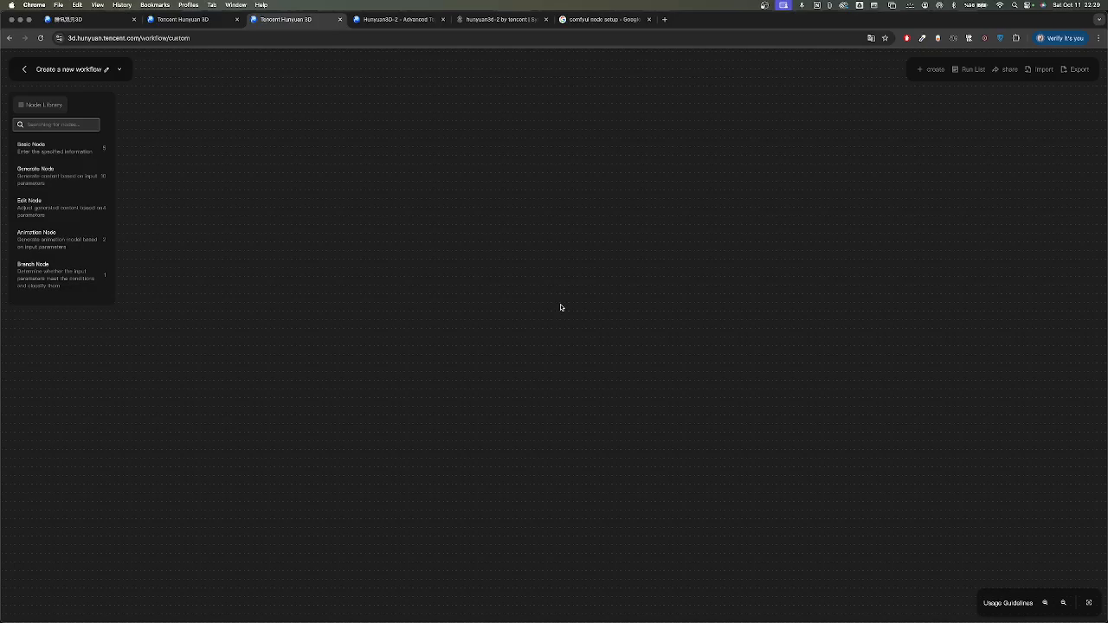
In the new custom workflow, set the Geometric Generation node's picture source to the Image Segmentation output
left_click_drag(446, 254, 354, 117)
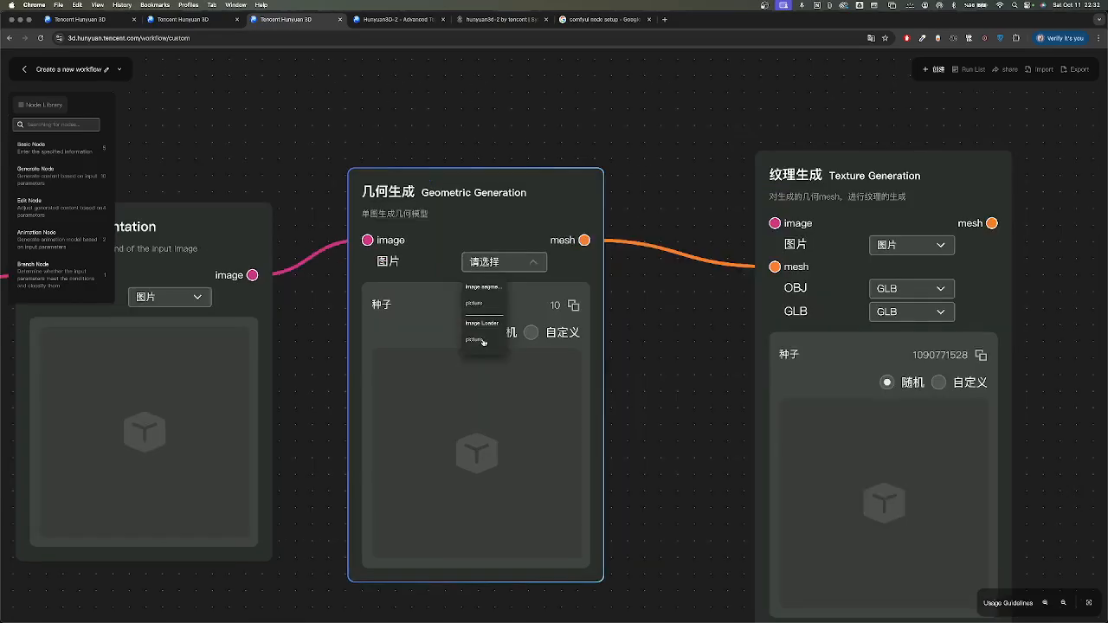
left_click(481, 291)
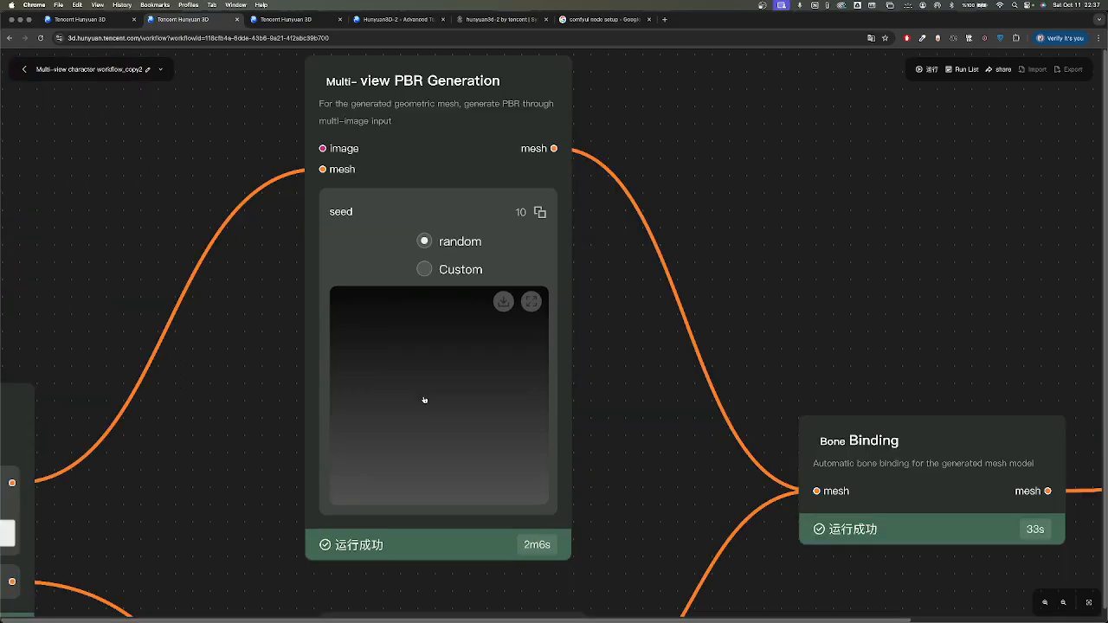
Examine the Multi-view PBR Generation node in the multi-view character workflow and the branches leading to Bone Binding
left_click(424, 400)
left_click_drag(633, 470, 610, 368)
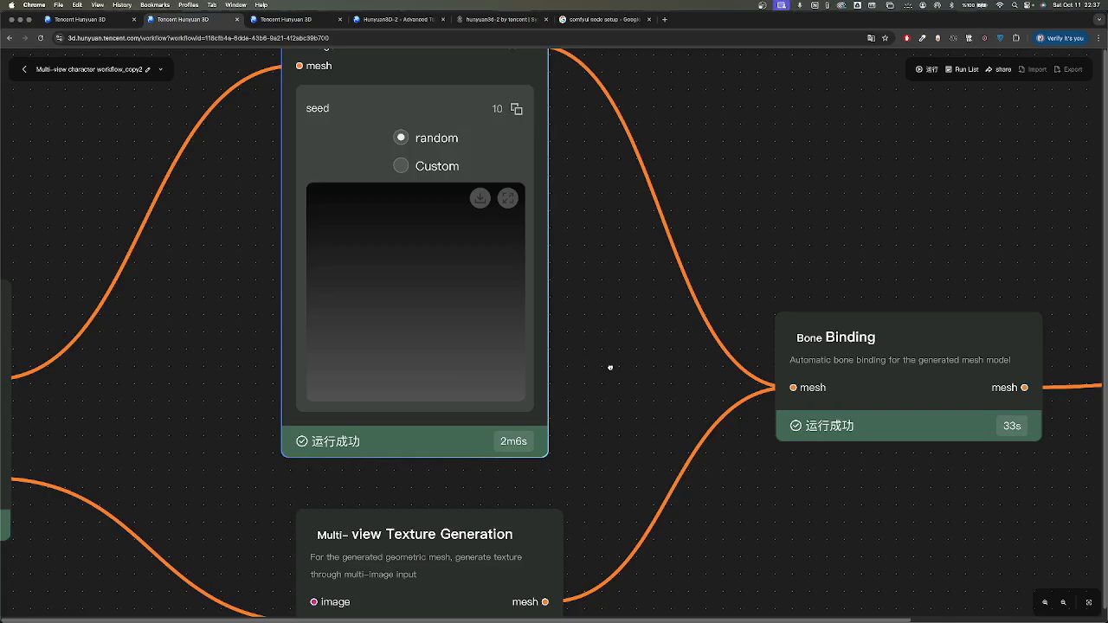
scroll(610, 367, "down", 5)
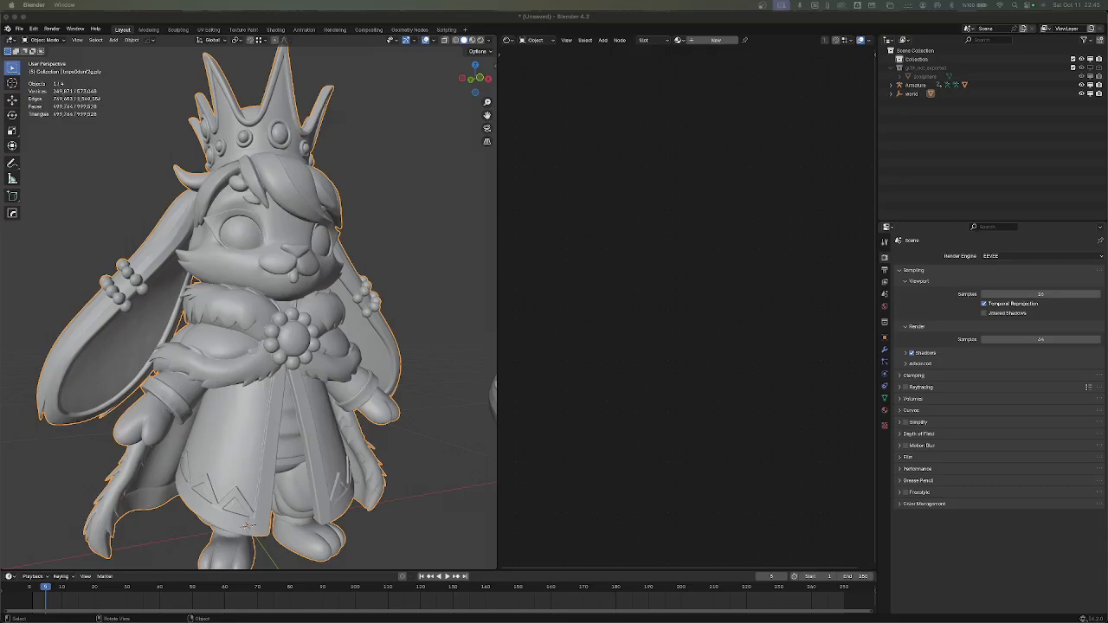
Switch to Blender and move the selected imported character mesh along the global X axis, beside the crowned bunny
key("g")
key("x")
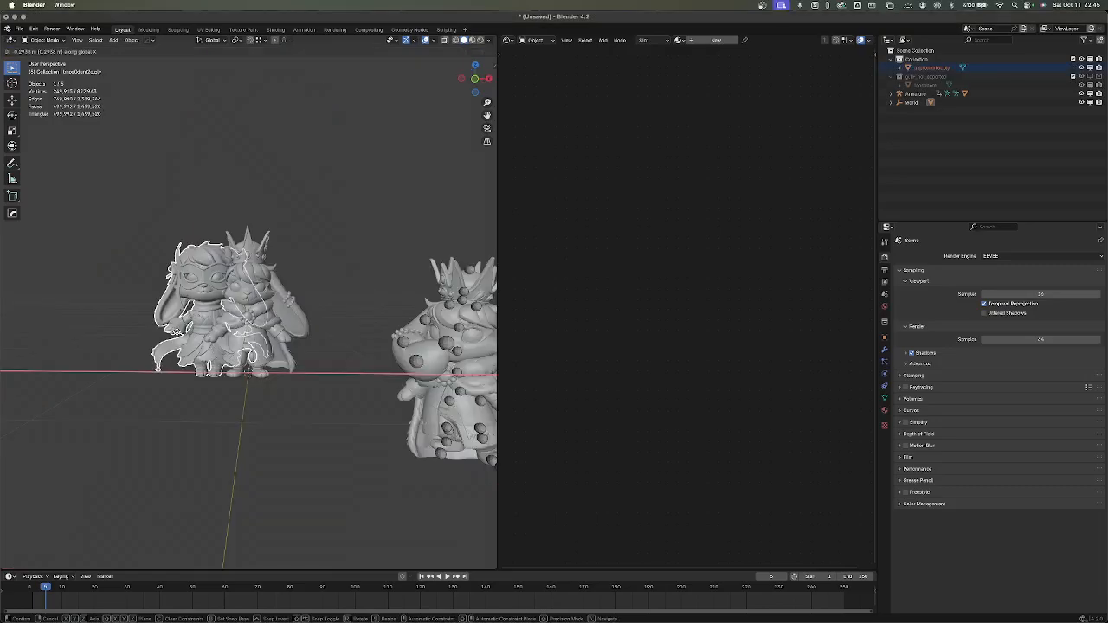
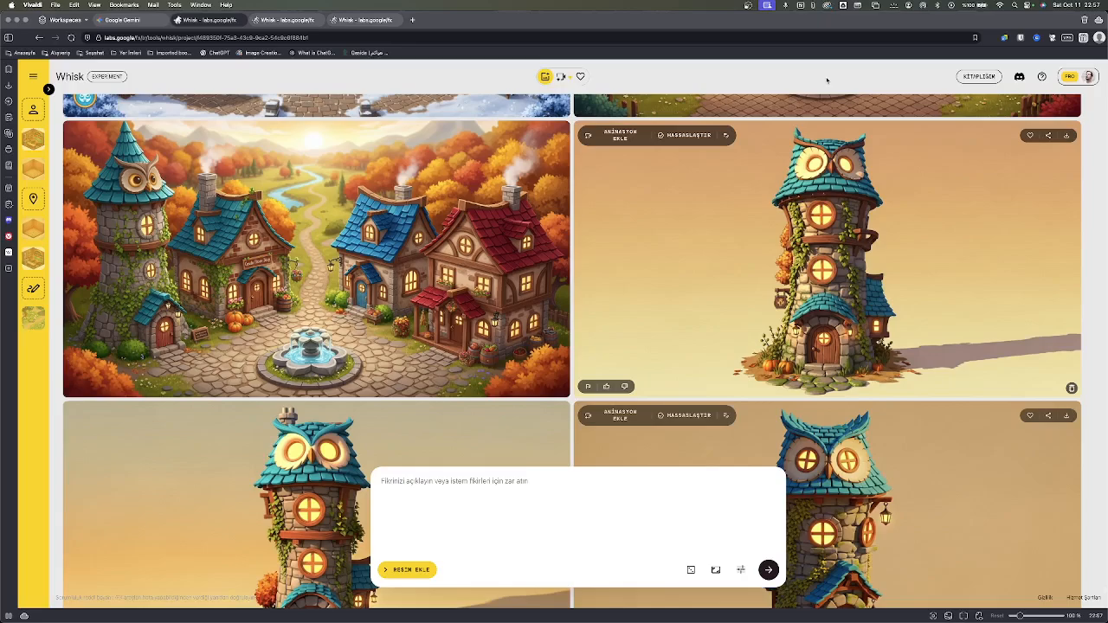
Return to the Gemini chat in Vivaldi and view the generated Wildbloom autumn menu video
left_click(126, 20)
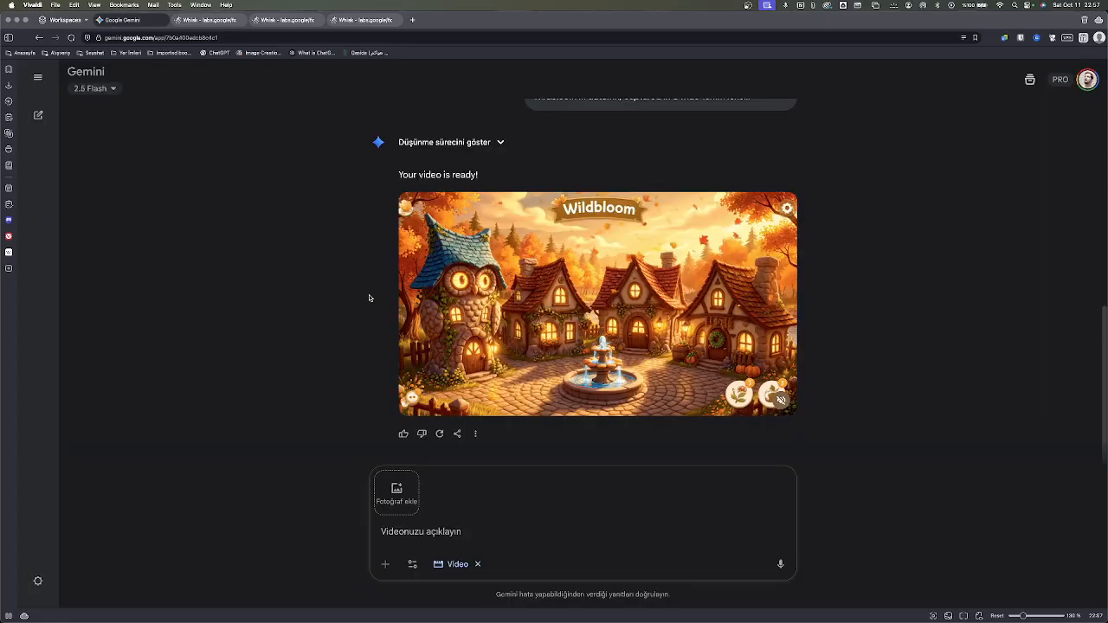